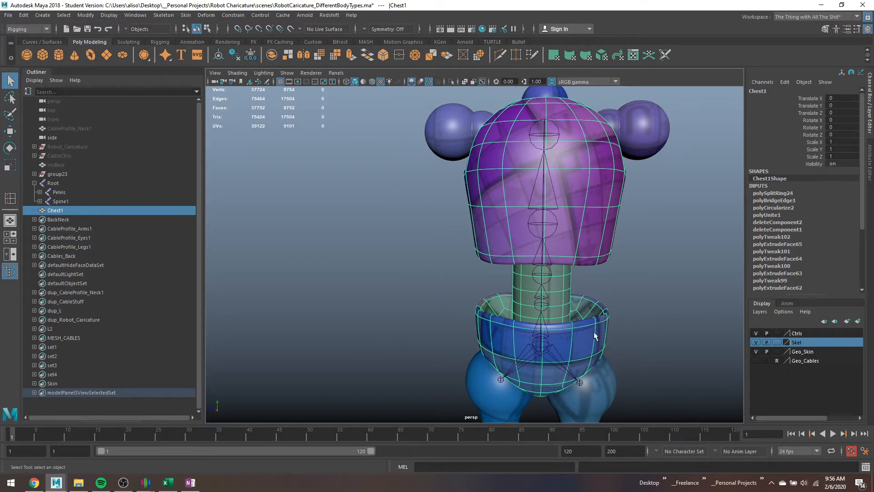
Step: Inspect the robot's pelvis joint and the full skeleton hierarchy under the Root joint
left_click_drag(584, 350, 567, 232, "alt")
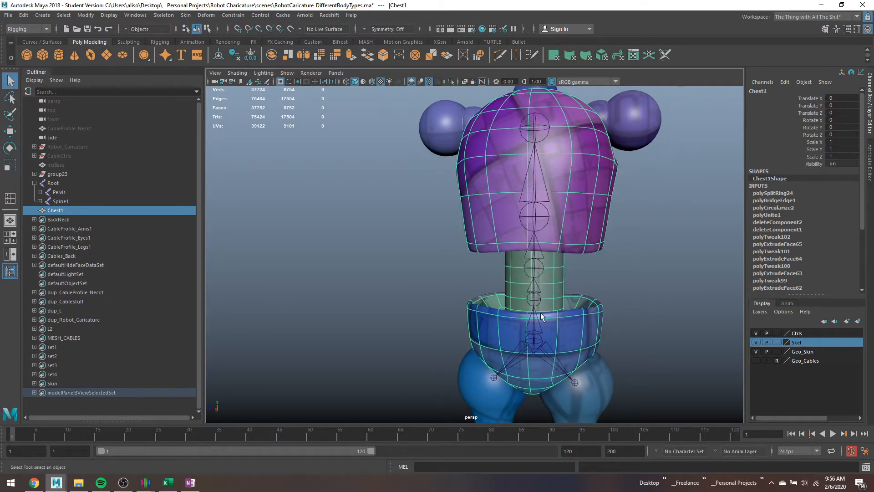
scroll(528, 256, "down", 5)
scroll(554, 269, "up", 5)
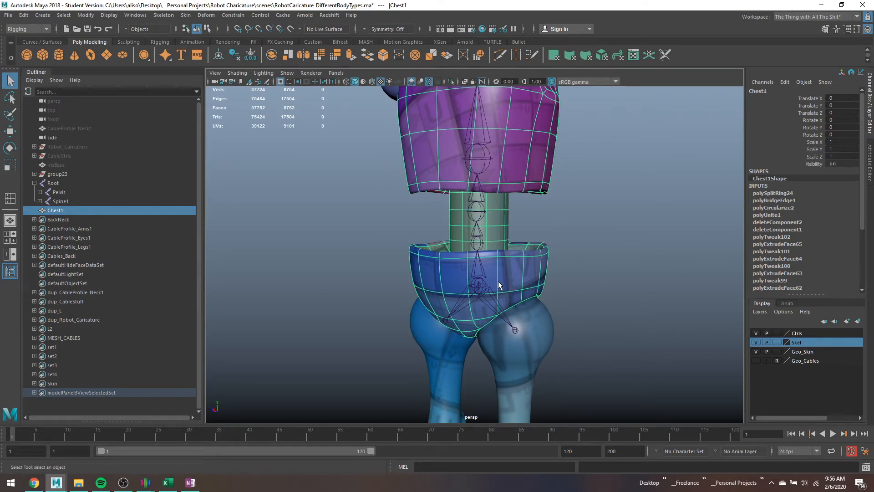
left_click(482, 282)
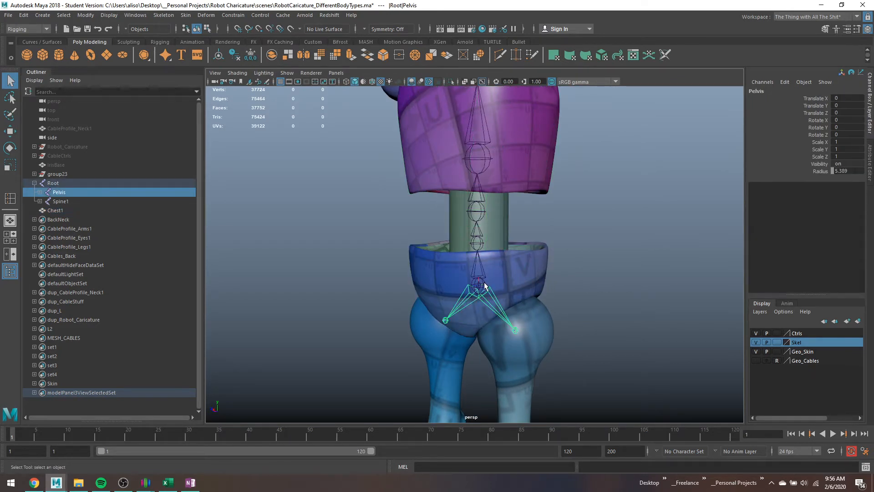
key("Up")
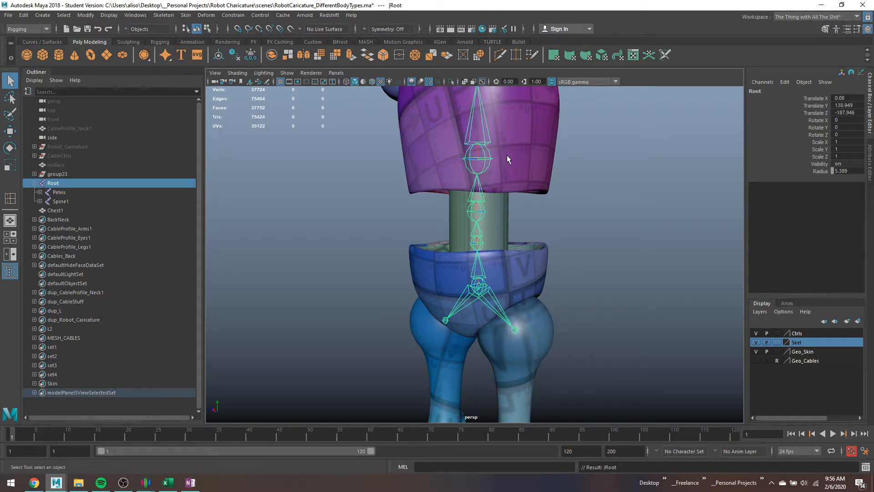
key("f")
mouse_move(498, 179)
left_mouse_down("alt")
mouse_move(524, 192)
mouse_move(487, 172)
left_mouse_up("alt")
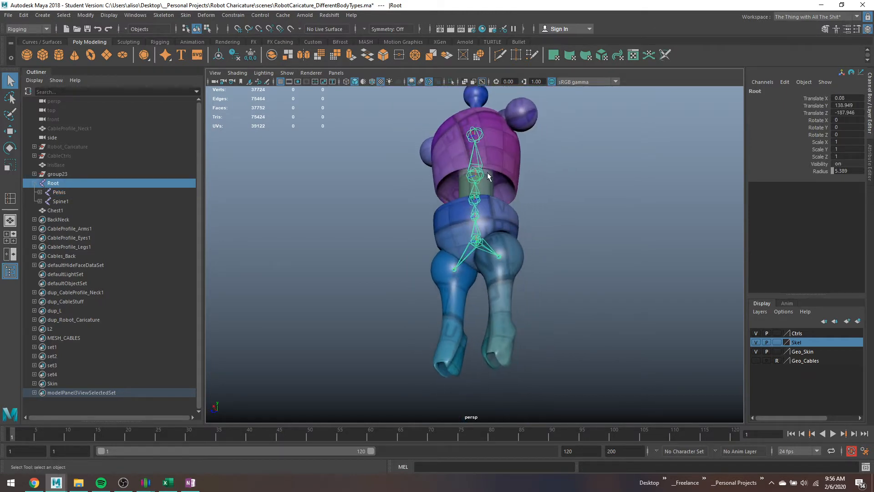
Step: Move the end joint of the spine chain up to the top of the chest, to a Translate X of about 36.5
left_click(481, 172)
scroll(486, 176, "up", 10)
middle_click_drag(488, 176, 382, 431, "alt")
left_click_drag(384, 328, 406, 285, "alt")
left_click_drag(396, 231, 484, 244, "alt")
key("f")
left_click(472, 176)
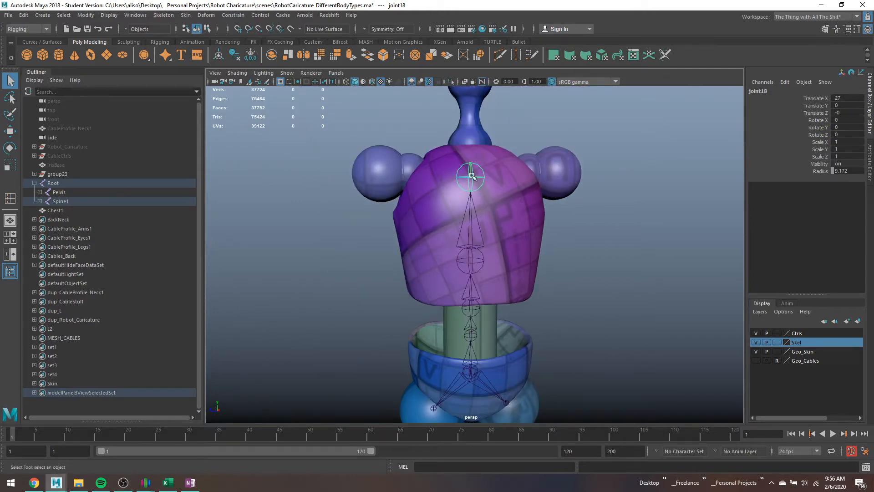
key("w")
left_click_drag(474, 162, 474, 132)
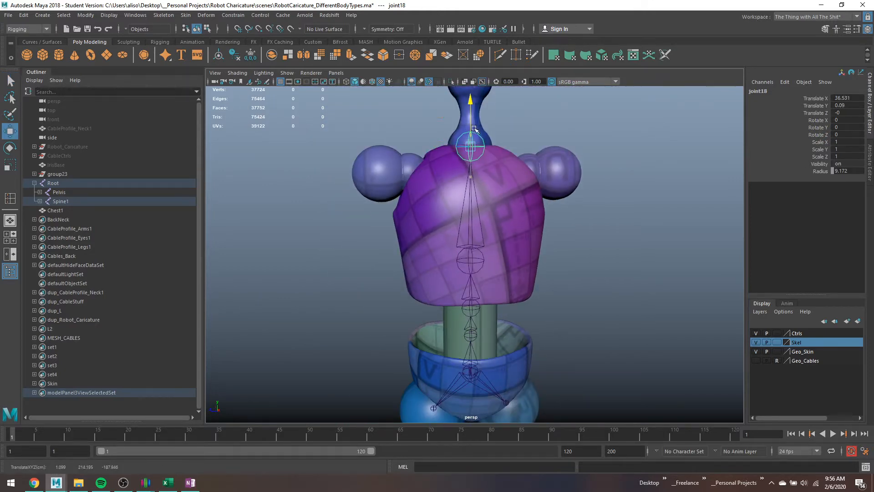
Step: Apply an automatic UV projection to the Chest1 mesh and return to object selection with nothing selected
mouse_move(513, 266)
left_mouse_down("alt")
mouse_move(522, 285)
mouse_move(512, 278)
left_mouse_up("alt")
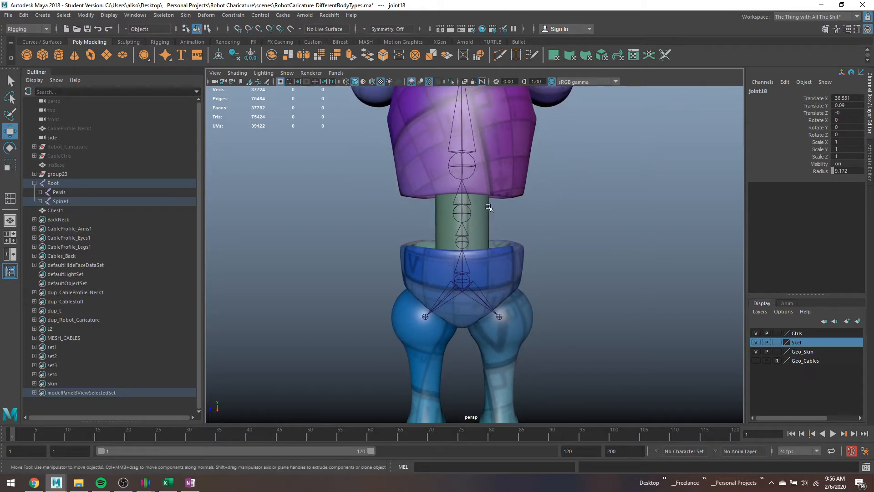
left_click(488, 203)
scroll(497, 216, "up", 5)
middle_click_drag(527, 202, 524, 251, "alt")
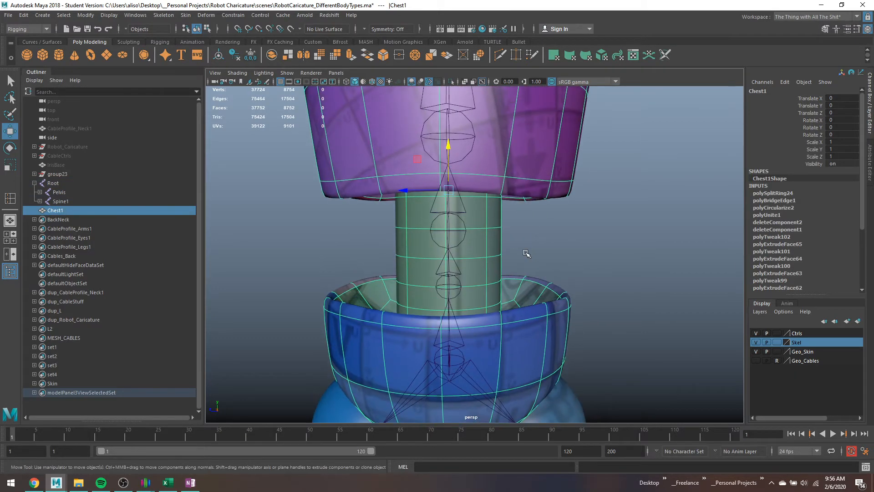
scroll(523, 252, "up", 2)
left_click_drag(523, 252, 481, 268, "alt")
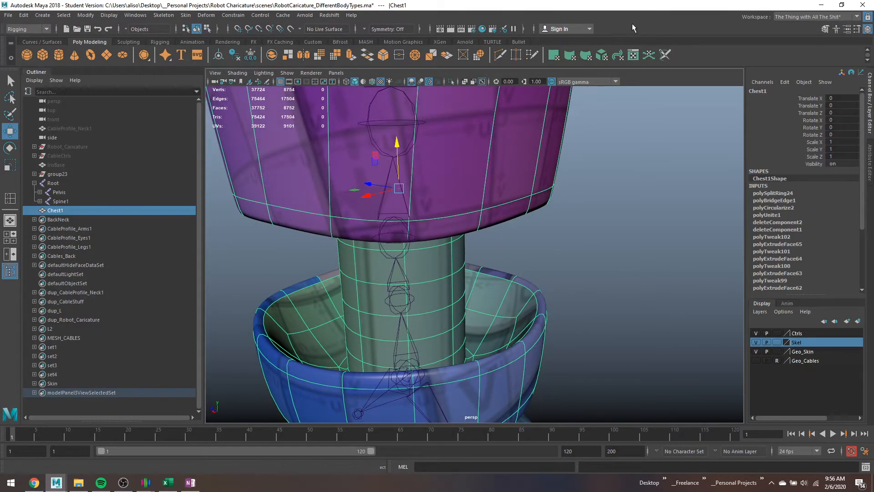
left_click(605, 55)
right_click_drag(494, 143, 543, 126)
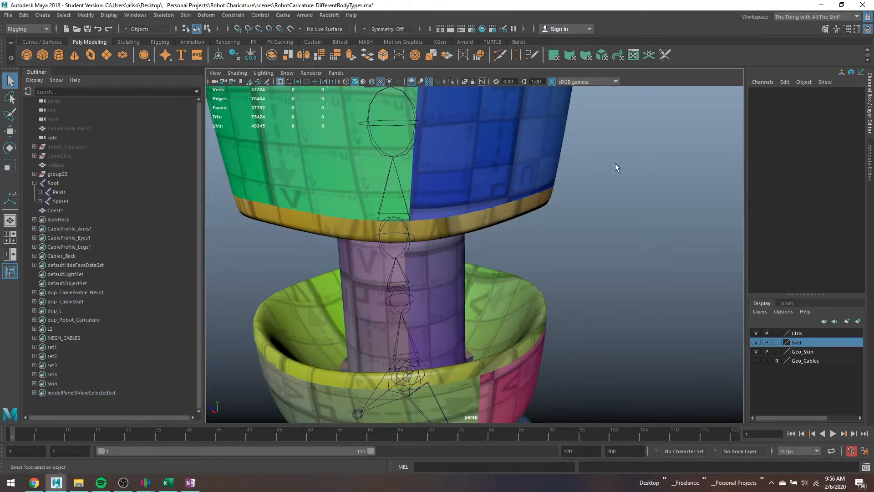
left_click_drag(616, 163, 507, 135, "alt")
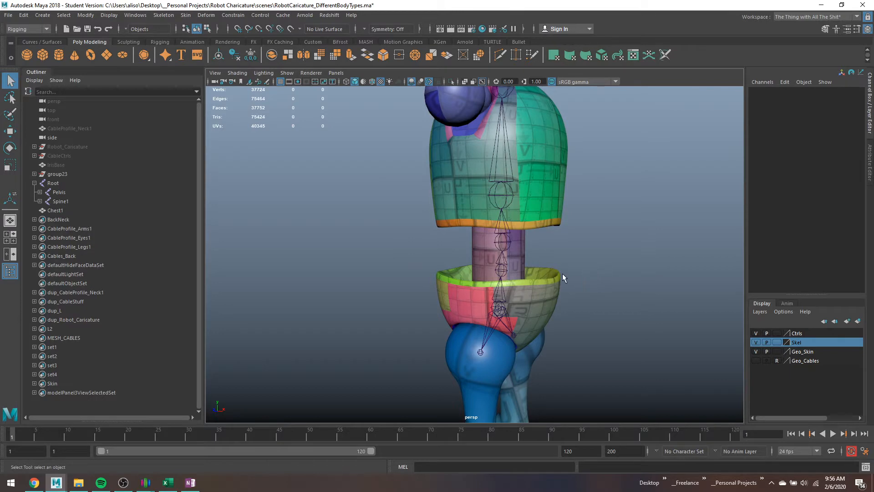
left_click_drag(613, 229, 574, 231, "alt")
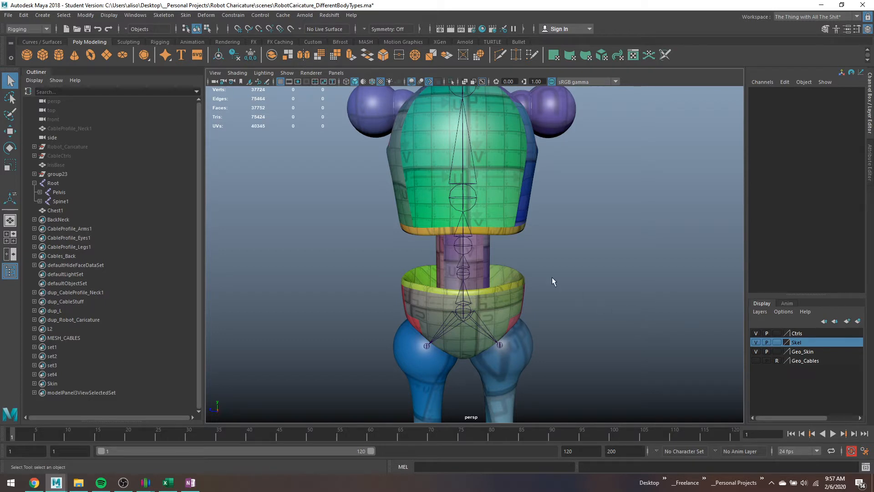
Step: Move the first spine joint above Spine1 down along the chain to a Translate X of about 10.97
left_click(465, 279)
scroll(467, 281, "up", 5)
key("w")
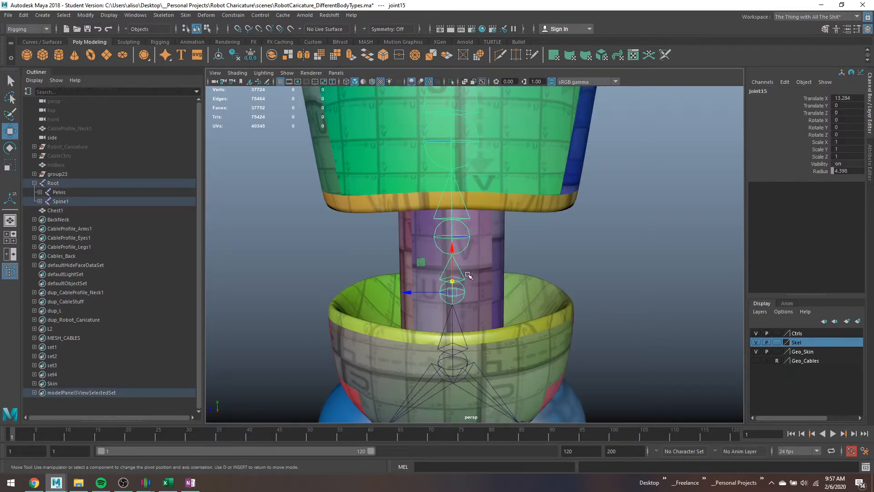
mouse_move(453, 257)
left_mouse_down()
mouse_move(453, 270)
mouse_move(483, 266)
mouse_move(459, 242)
left_mouse_up()
scroll(483, 267, "down", 4)
key("q")
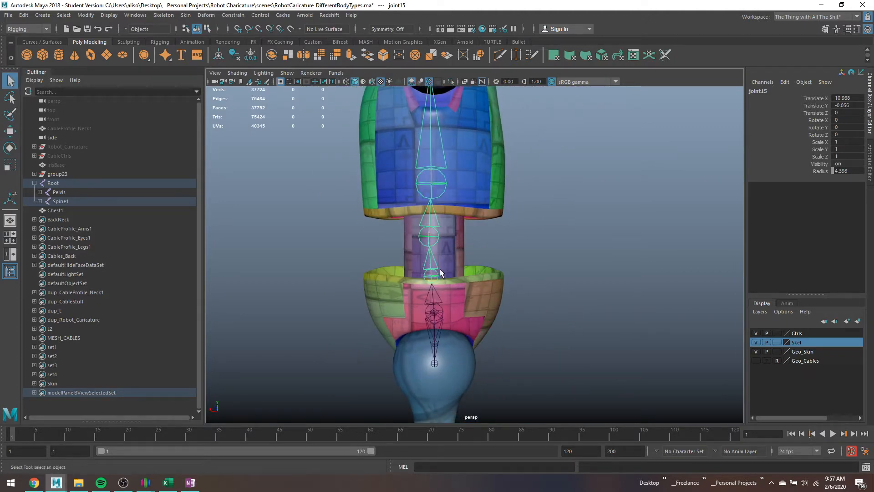
Step: Examine the spine joints one by one from Spine1 up to the chest, checking their placement inside the waist column
left_click(438, 302)
left_click(437, 299)
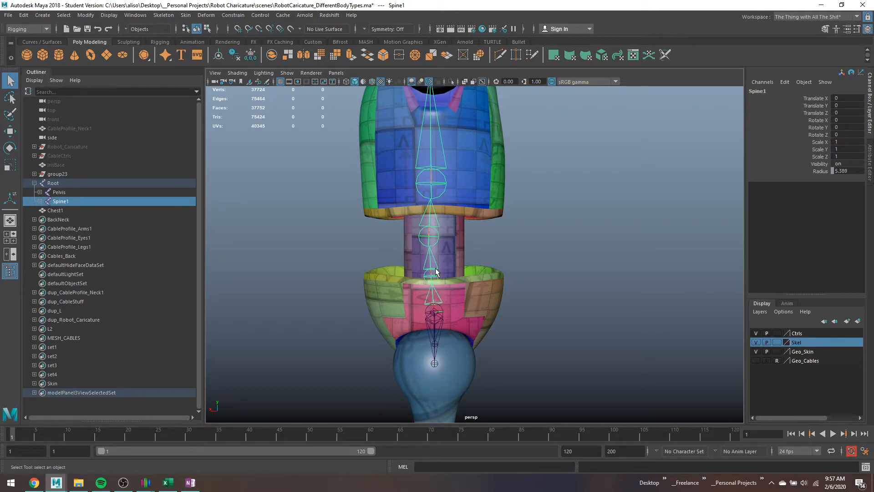
left_click(435, 272)
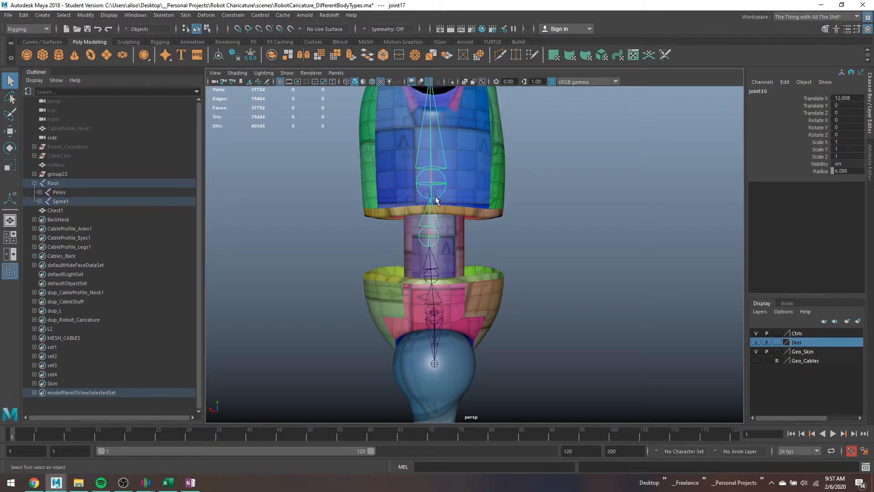
left_click(432, 223)
left_click_drag(454, 232, 444, 197, "alt")
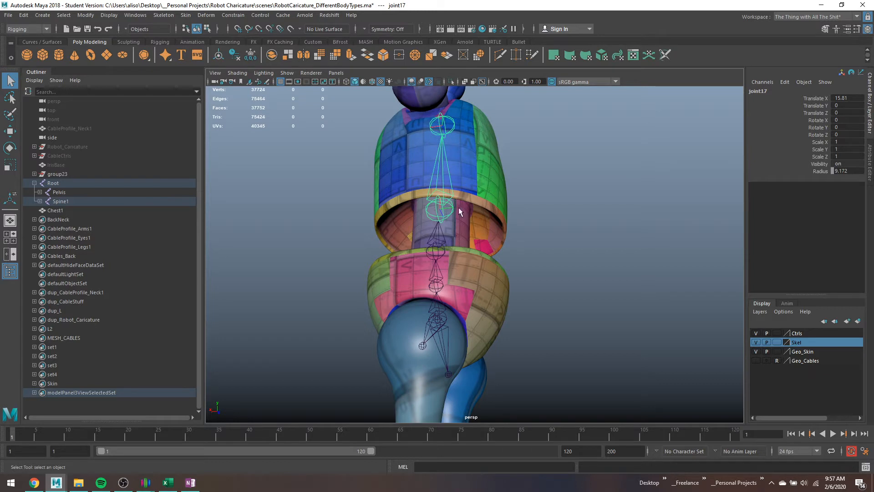
left_click(444, 310)
left_click_drag(457, 296, 439, 273, "alt")
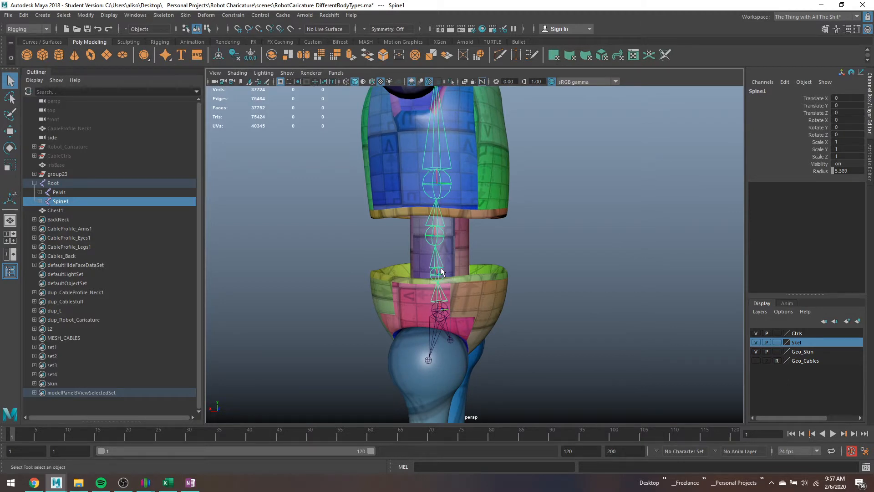
left_click(439, 273)
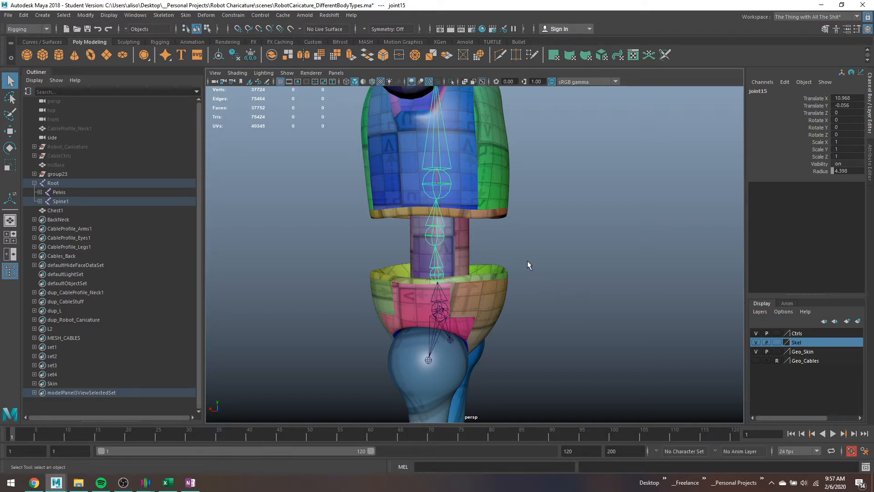
scroll(452, 221, "up", 2)
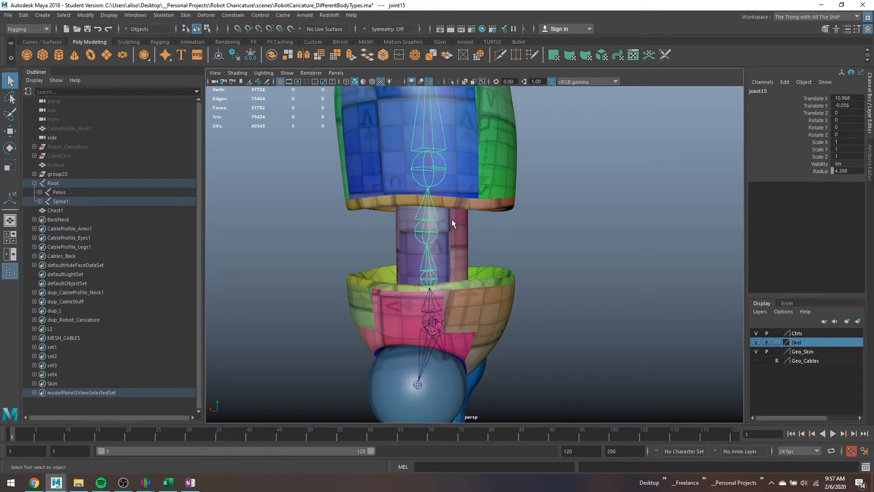
middle_click_drag(451, 219, 504, 247, "alt")
left_click_drag(503, 247, 498, 225, "alt")
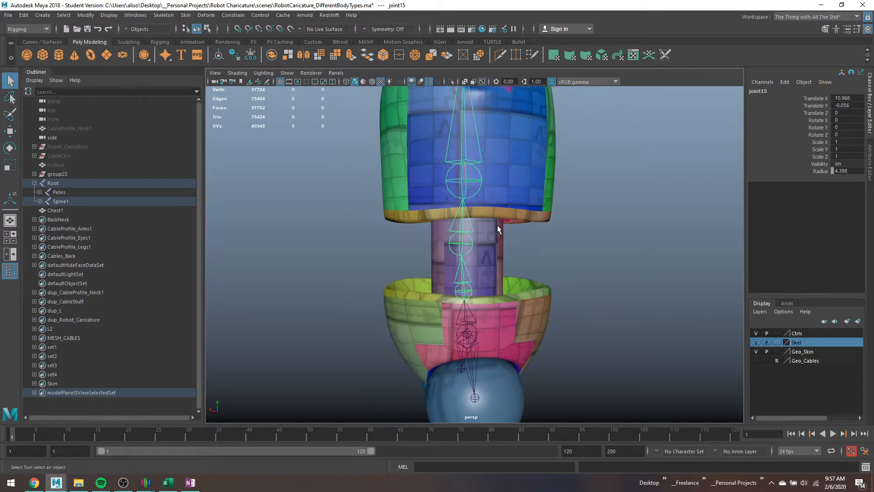
Step: Select the Chest1 mesh together with the Root joint and open the Bind Skin options
left_click(497, 225)
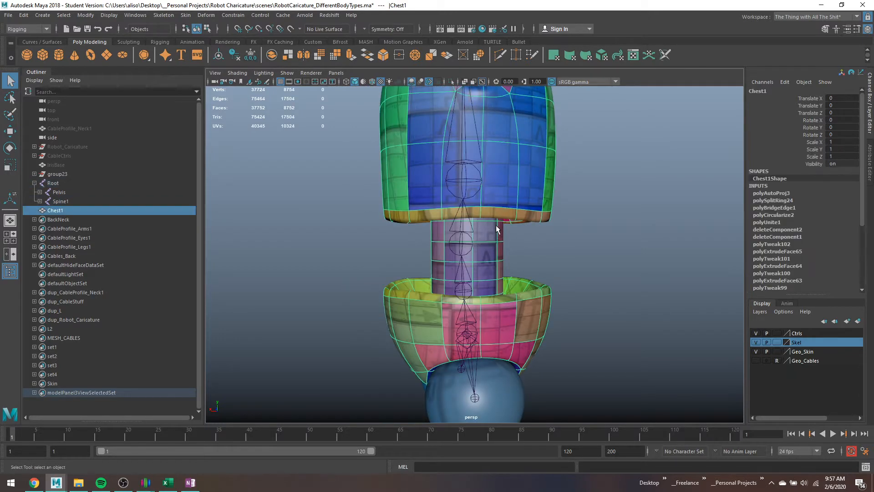
key("f")
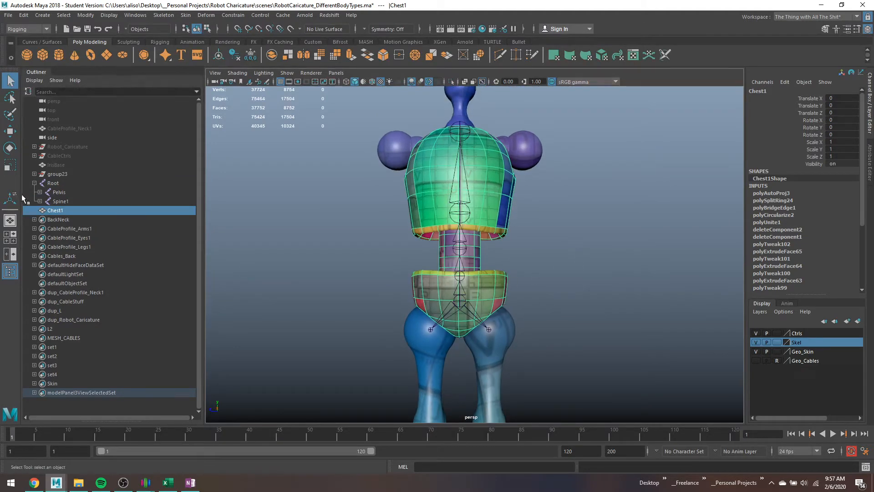
left_click(62, 183, "ctrl")
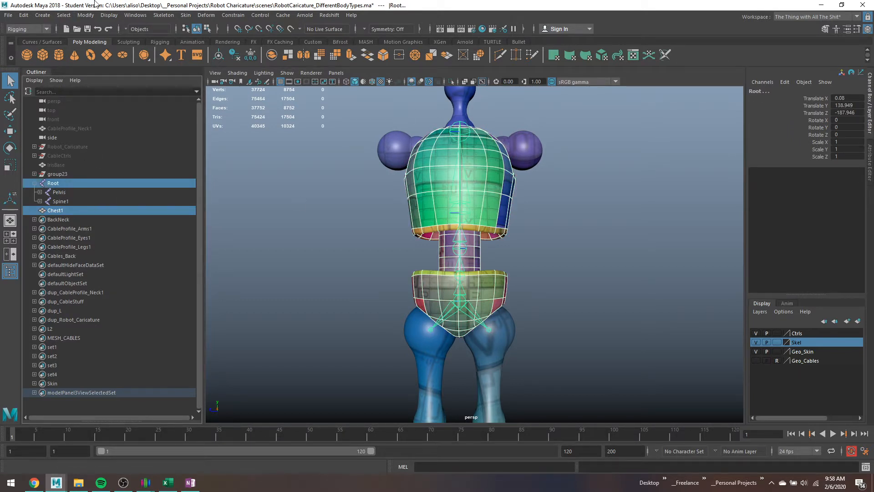
left_click(185, 15)
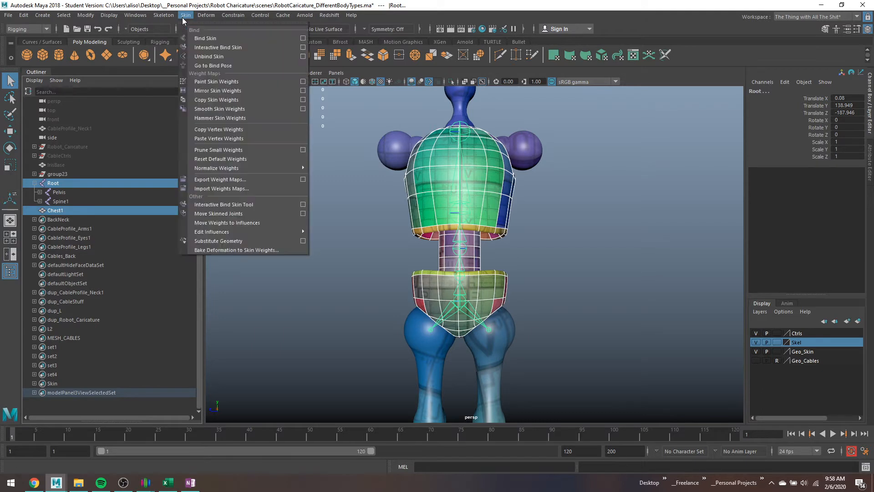
left_click(303, 38)
Step: Configure the skin bind to use the joint hierarchy with a maximum of 3 influences
left_click(161, 148)
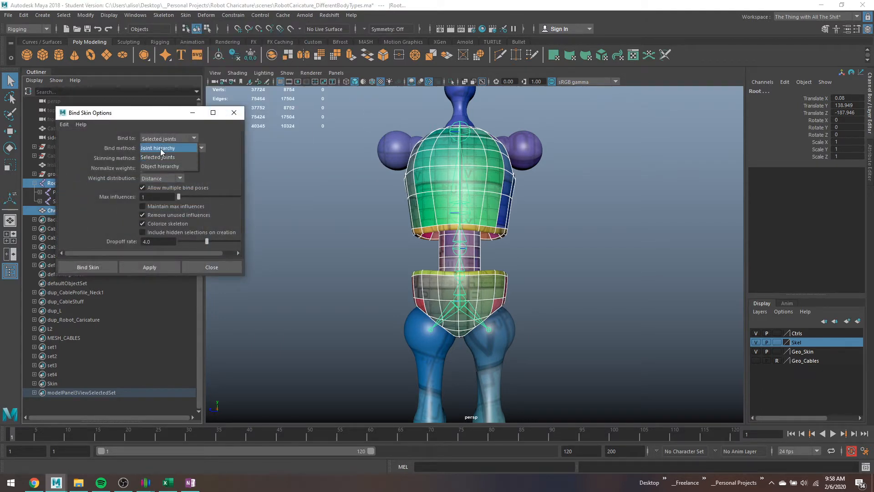
left_click(160, 148)
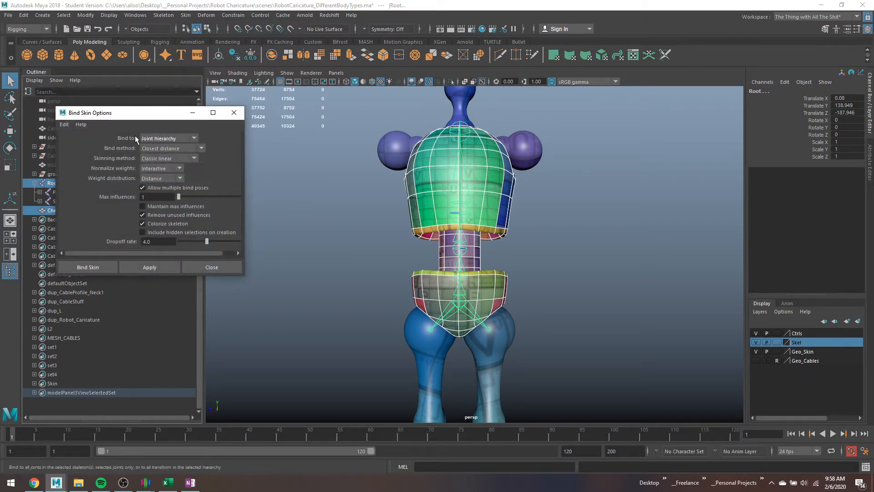
double_click(148, 197)
type("3")
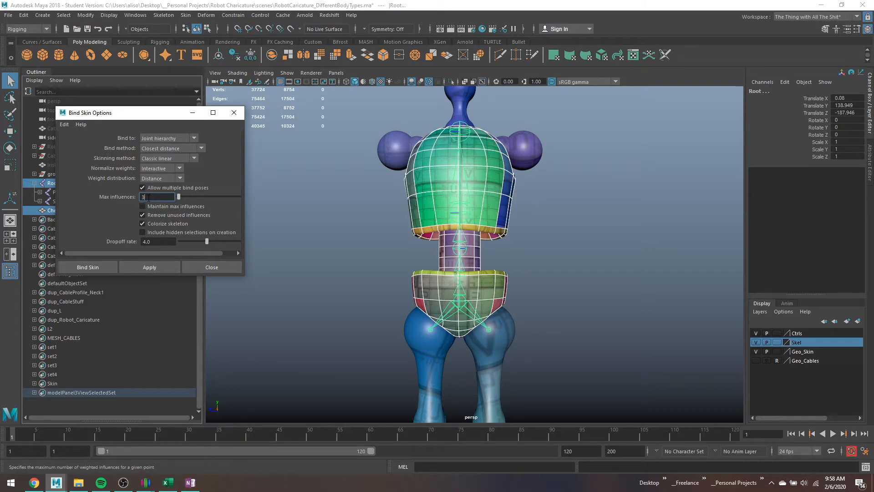
left_click(158, 138)
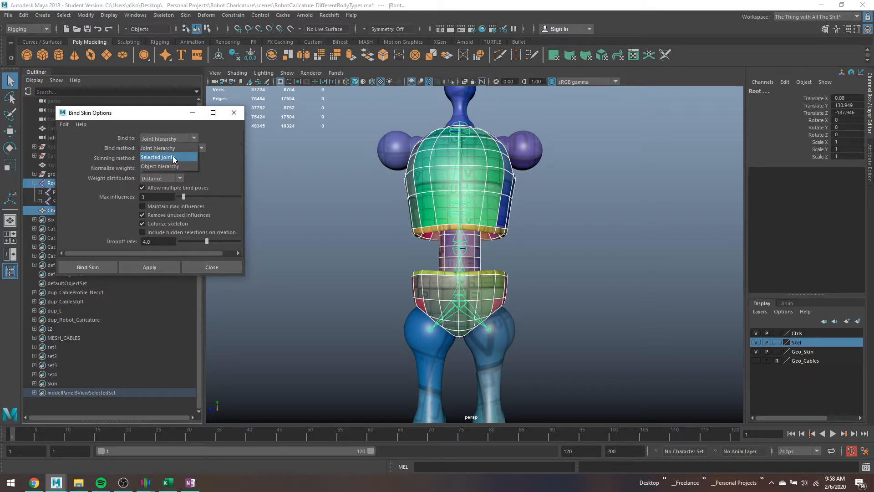
left_click(162, 149)
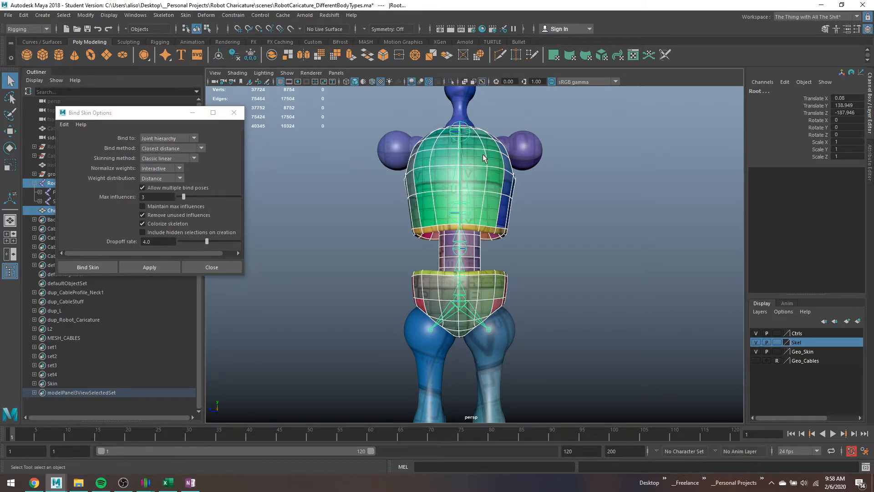
Step: Inspect the chest joint and the end joint above it against the chest mesh
left_click_drag(483, 153, 476, 171, "alt")
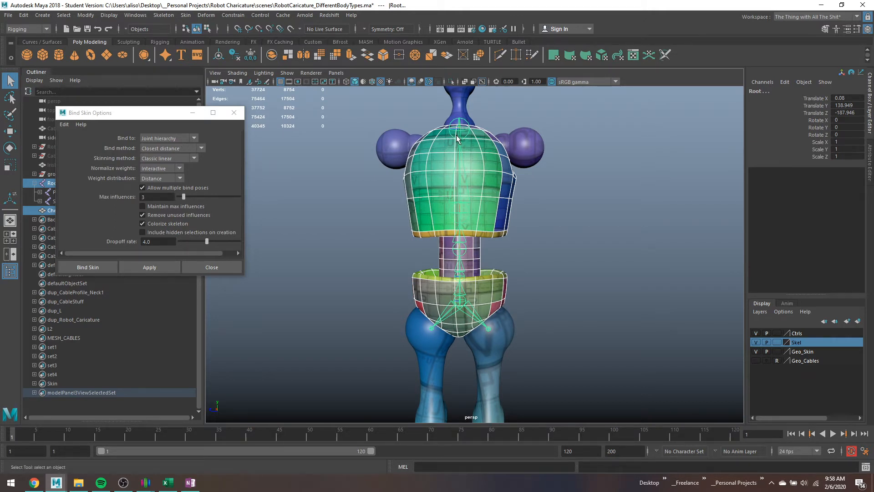
left_click(457, 157)
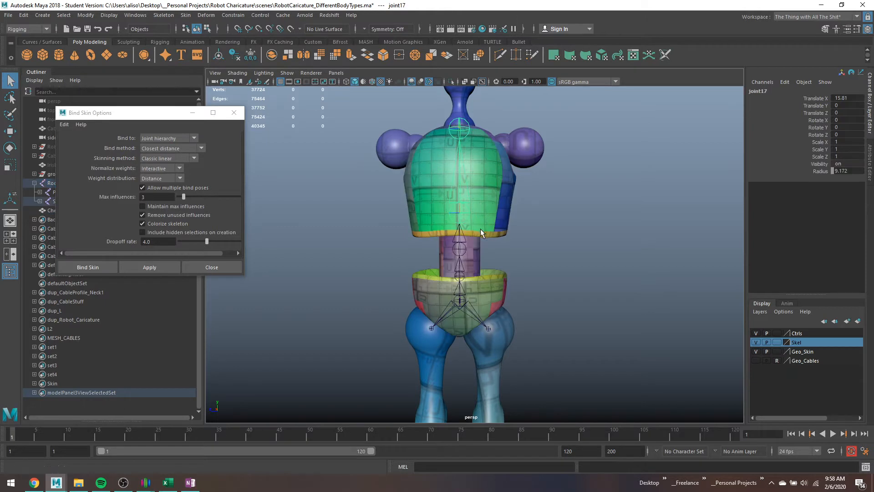
left_click_drag(480, 228, 476, 228, "alt")
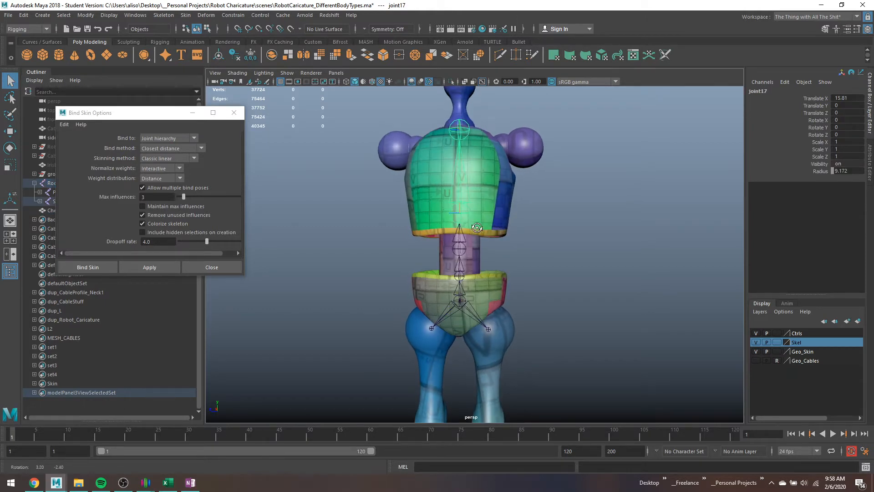
left_click(460, 213)
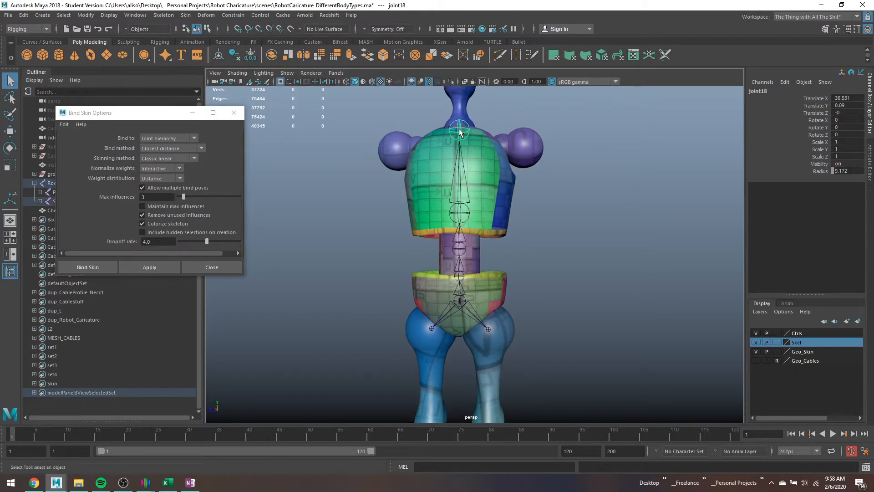
Step: Bind the Chest1 mesh to only the selected spine joints, from the chest's end joint down to Spine1, with a maximum of 3 influences
left_click(461, 215, "shift")
left_click(461, 248, "shift")
left_click(460, 277, "shift")
left_click(460, 298, "shift")
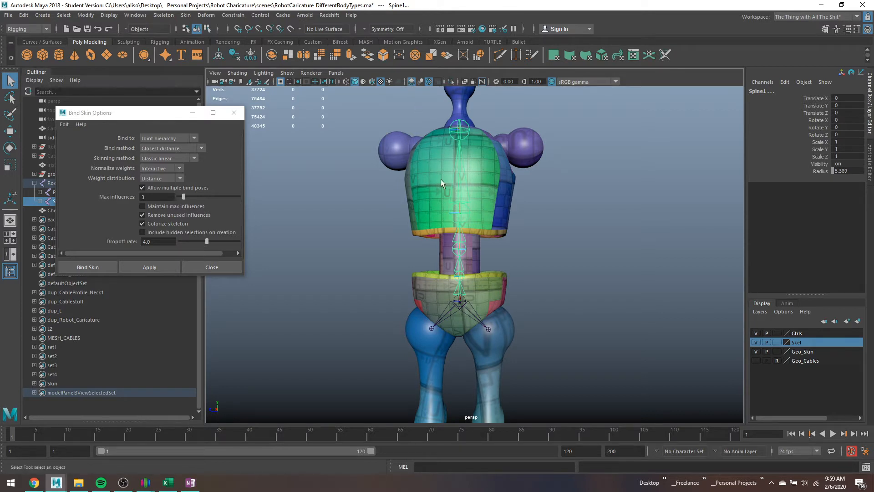
left_click(487, 186, "shift")
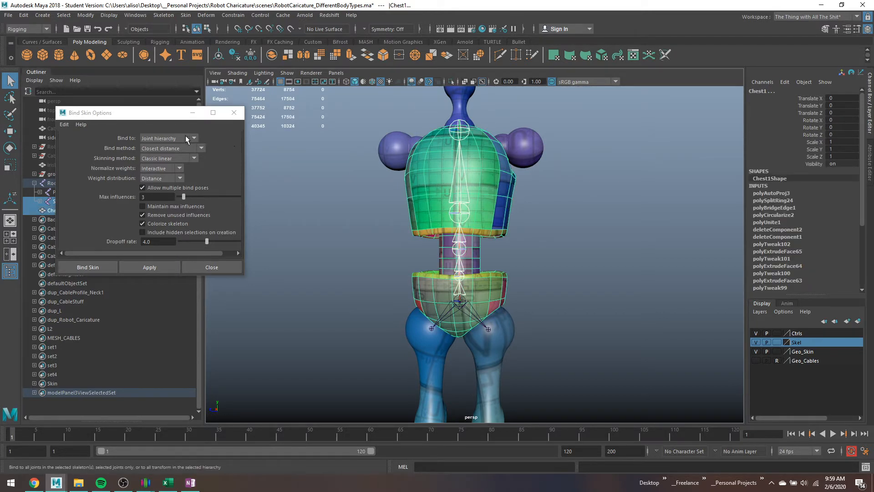
left_click(168, 138)
left_click(171, 157)
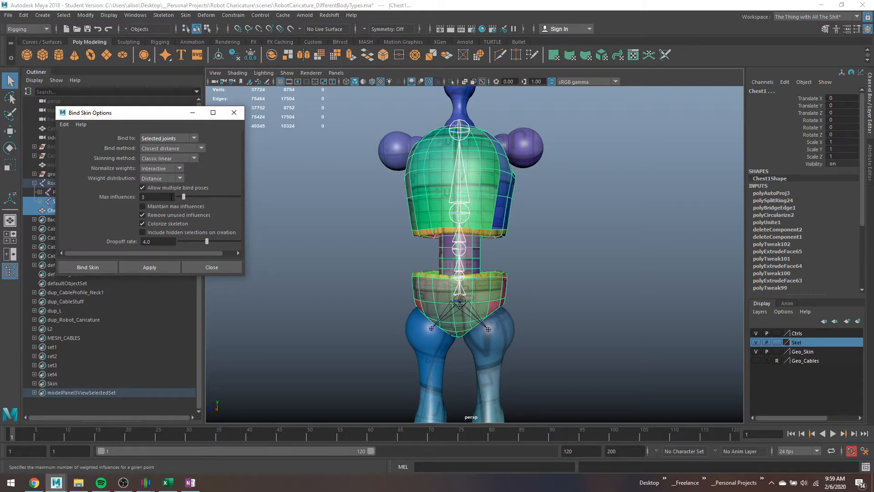
left_click(103, 267)
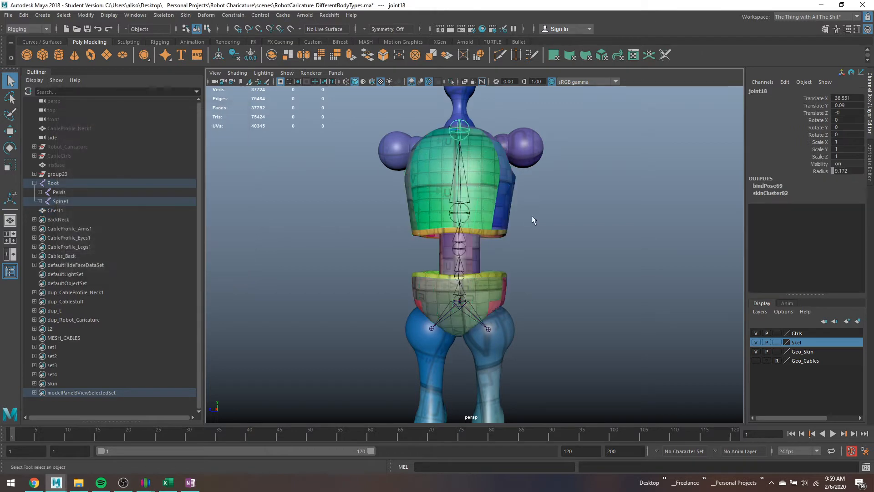
Step: Select the chest and upper spine joints down to joint15, try rotating them together, and undo the rotation
left_click(460, 214, "shift")
left_click(463, 247, "shift")
key("e")
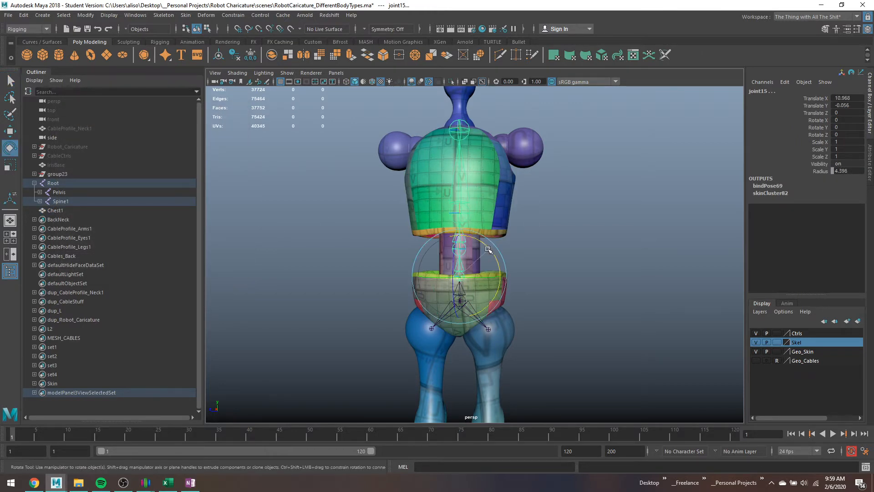
left_click_drag(487, 250, 480, 289)
key("ctrl+z")
key("q")
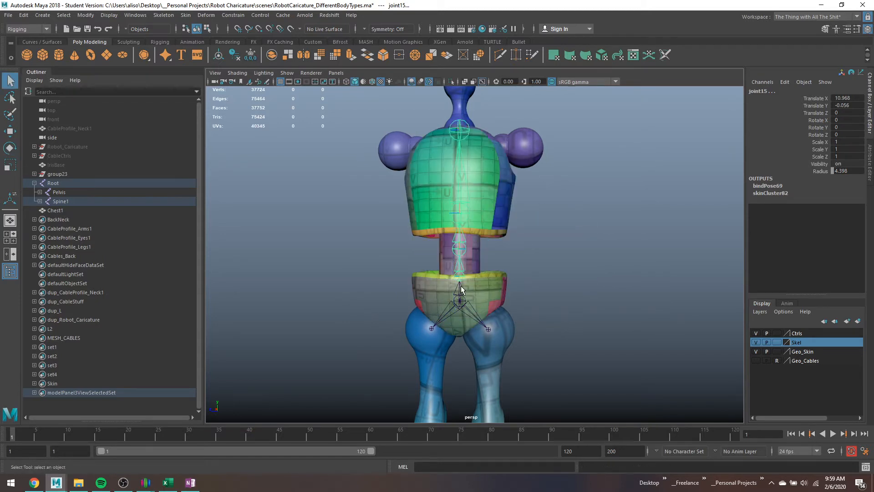
key("ctrl+z")
key("ctrl+z")
Step: Key the selected spine joints' rest pose at frame 1 and a sideways bend of about -34 degrees in Rotate Y at frame 20
key("s")
left_click_drag(119, 435, 128, 437)
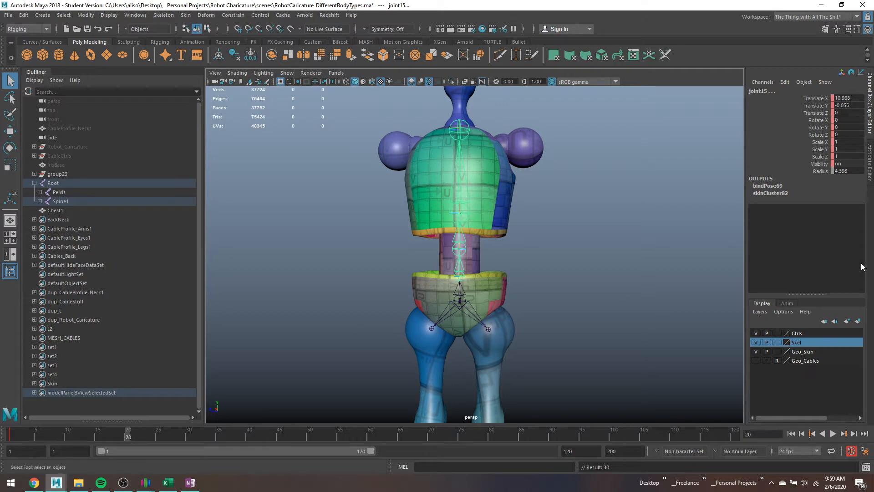
key("e")
left_click_drag(493, 249, 470, 238)
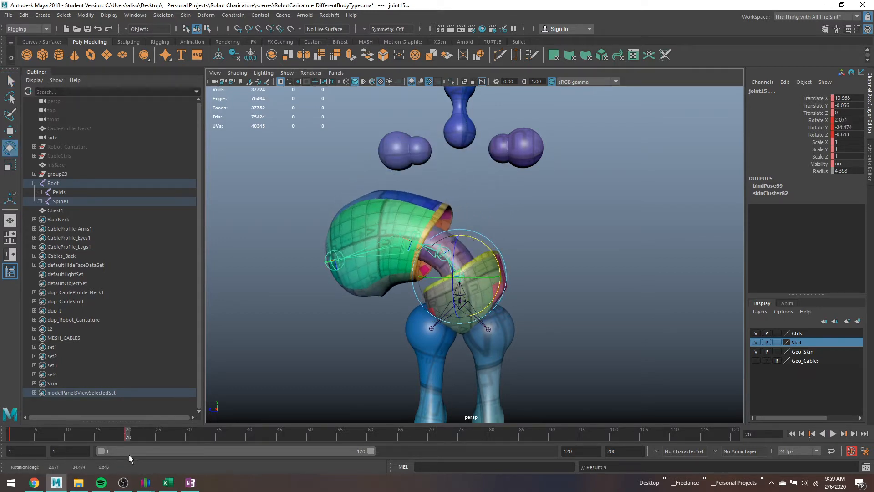
key("s")
Step: At frame 40, reset the selected spine joints' rotations to 0 and bend them about 18 degrees in Rotate Z
left_click(249, 435)
left_click_drag(847, 120, 848, 135)
type("0")
key("Return")
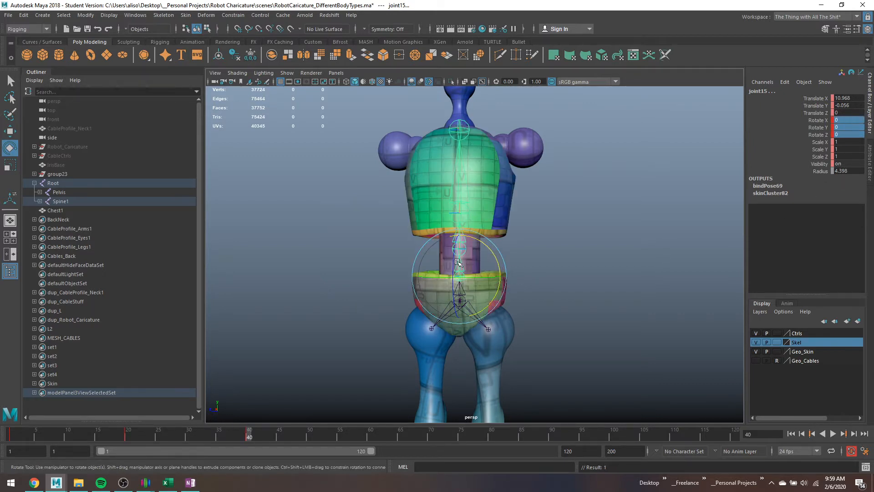
left_click_drag(459, 263, 451, 298, "alt")
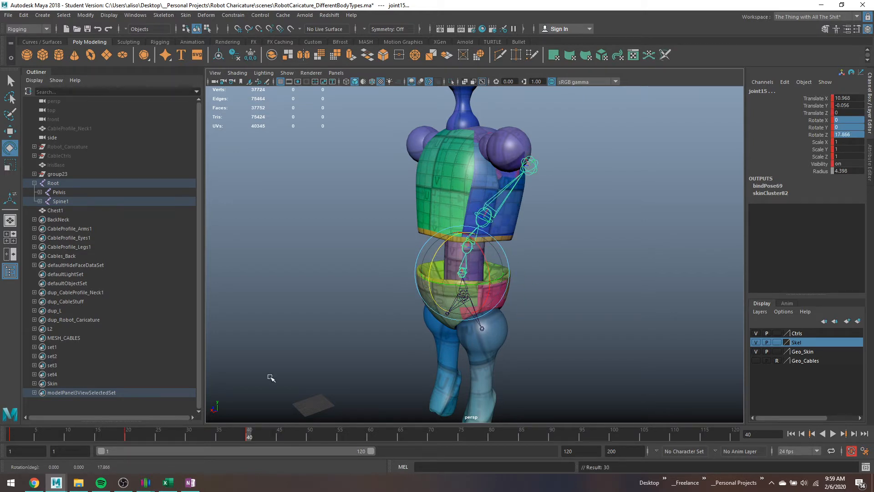
Step: Play back the spine bend animation and save the scene, accepting the student version notice
key("alt+v")
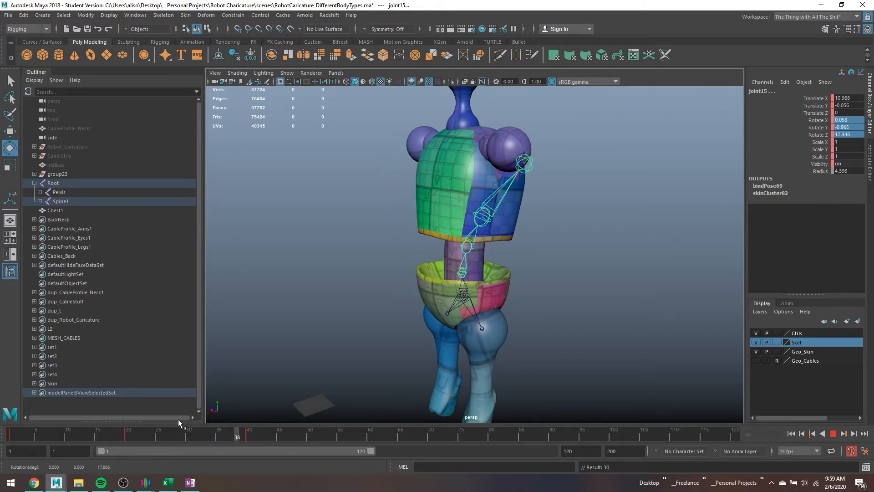
key("alt+v")
key("ctrl+s")
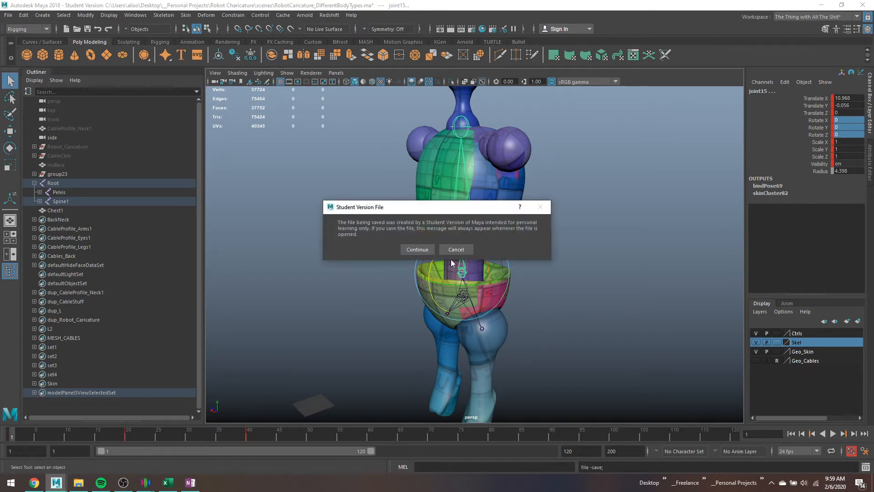
key("Return")
Step: Try to unbind the skin from the Chest1 mesh and undo the unbinding
right_click_drag(491, 288, 564, 271, "alt")
left_click_drag(564, 272, 555, 270, "alt")
left_click(522, 222)
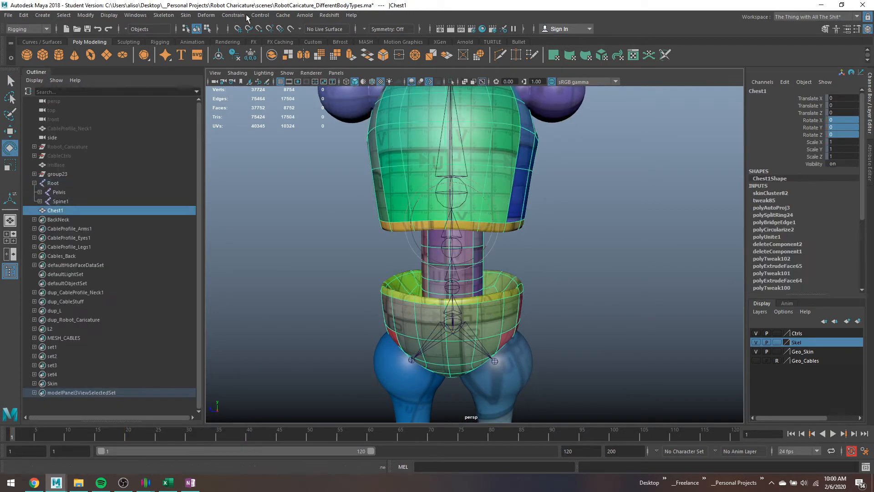
left_click(186, 16)
left_click(210, 56)
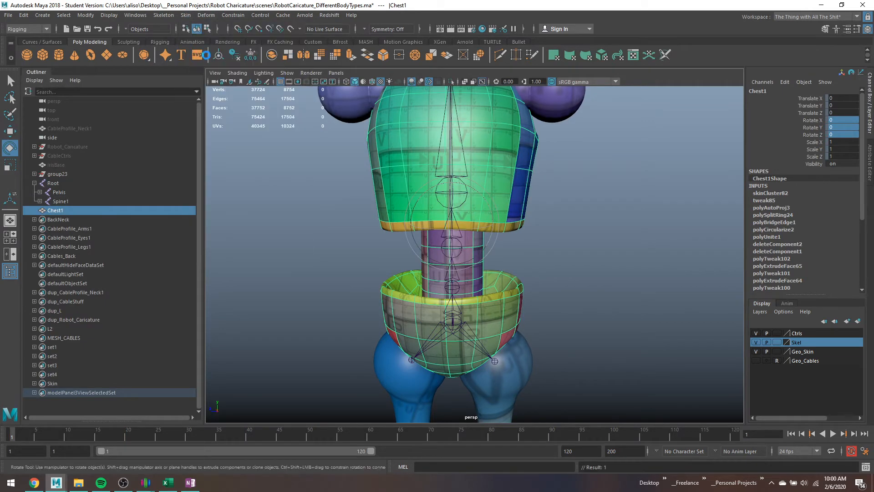
scroll(500, 207, "down", 10)
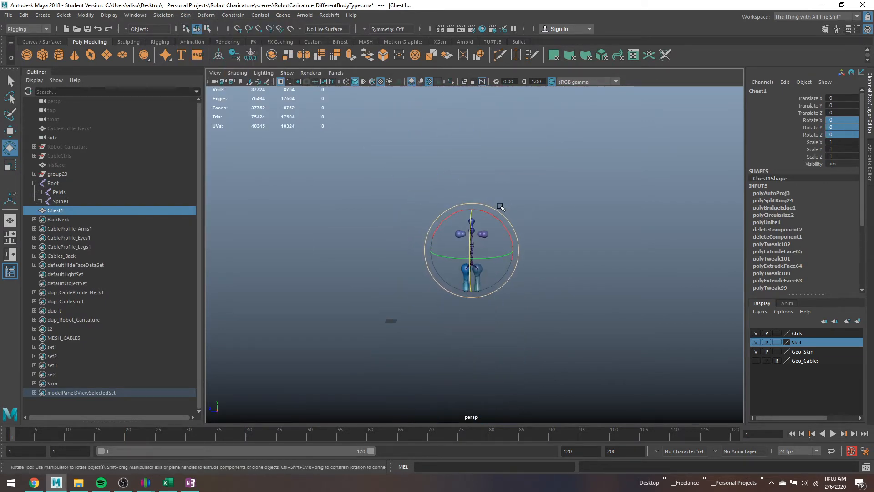
scroll(503, 212, "up", 6)
key("ctrl+z")
key("ctrl+z")
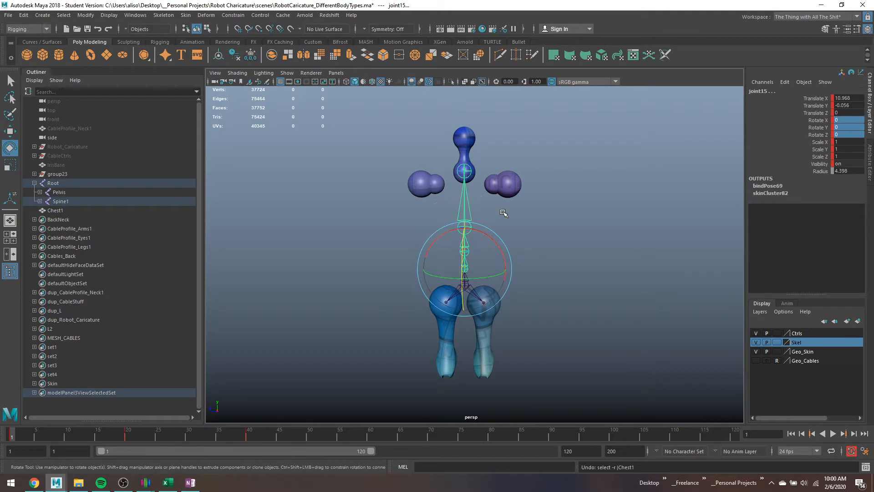
scroll(503, 213, "up", 3)
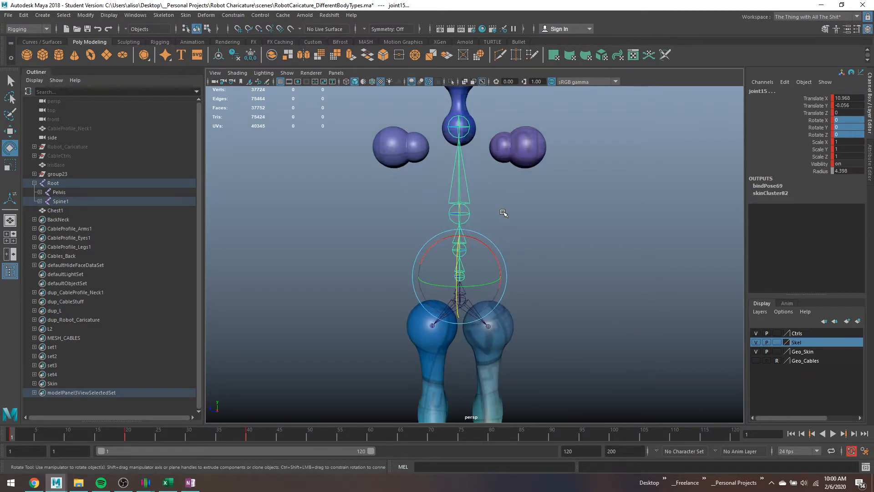
Step: Close Maya without saving the changes and launch it again through a system search for "maya"
left_click(858, 5)
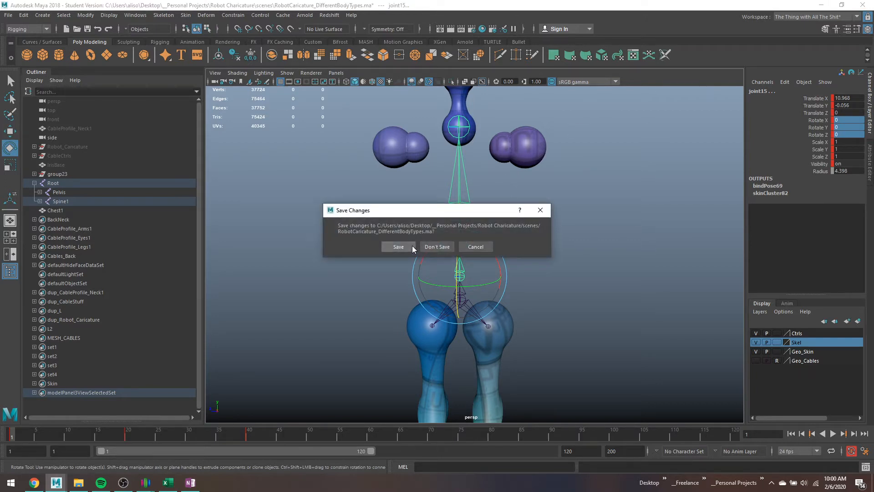
left_click(438, 248)
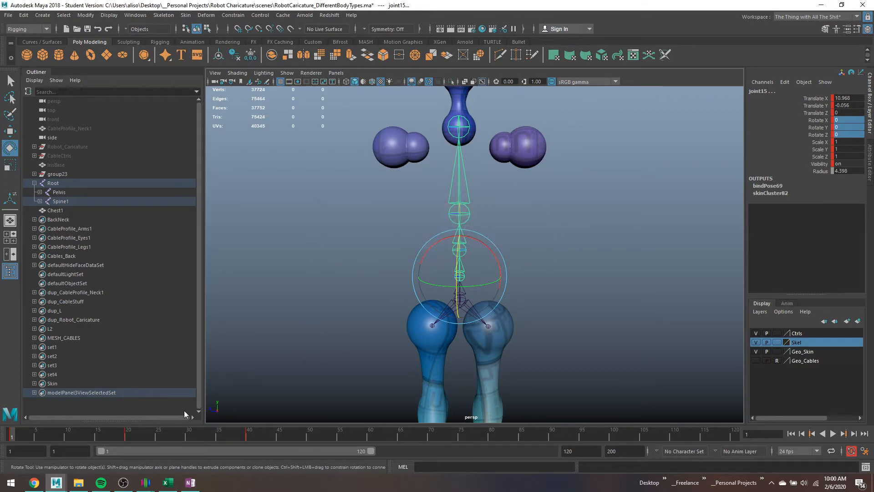
key("super")
type("may")
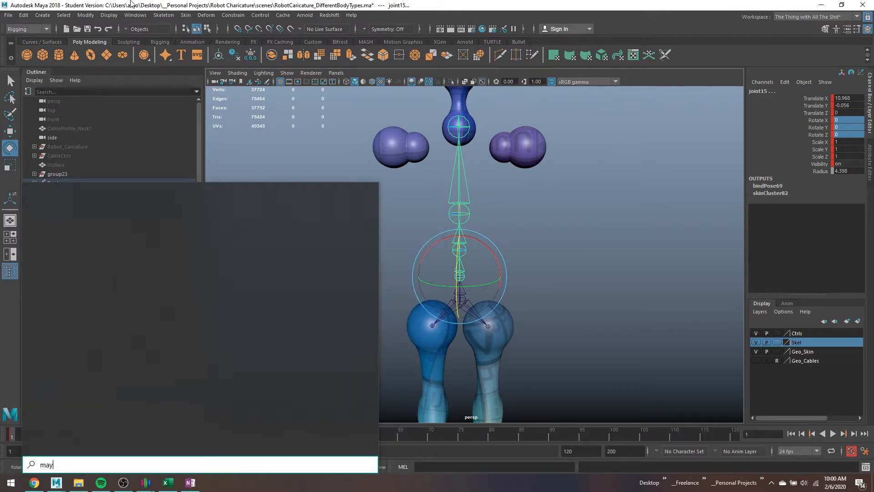
type("a")
key("Return")
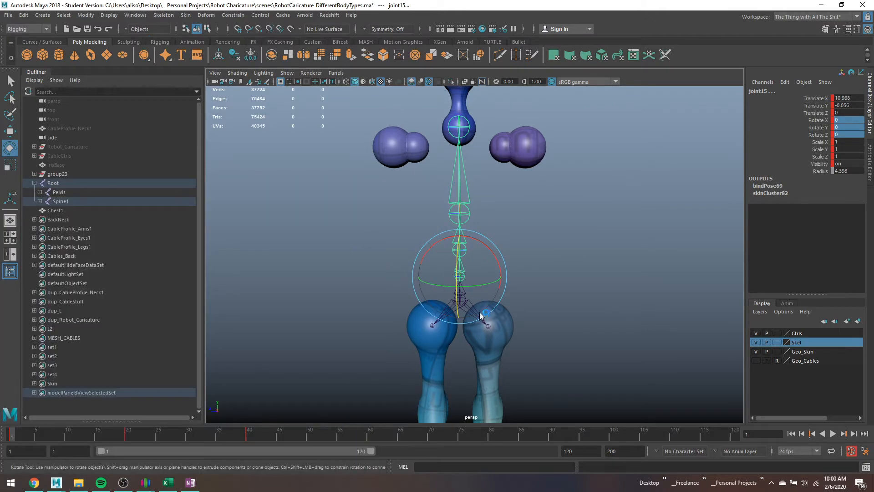
left_click(125, 484)
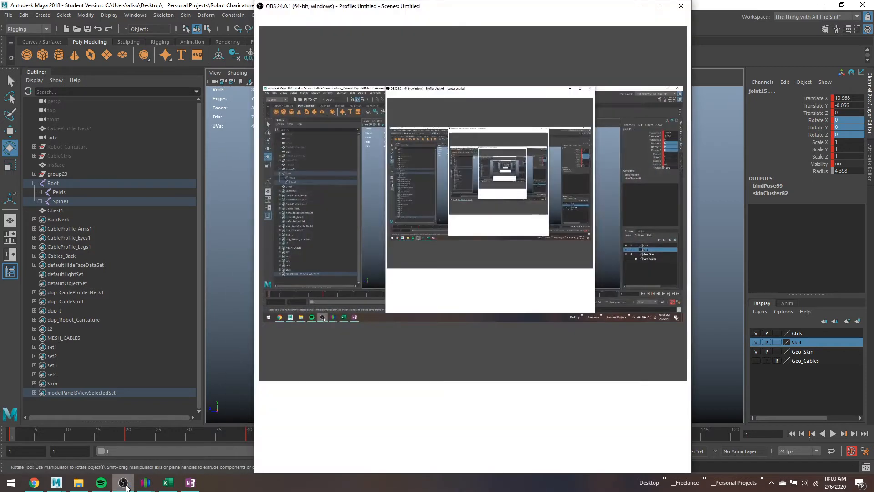
left_click(754, 27)
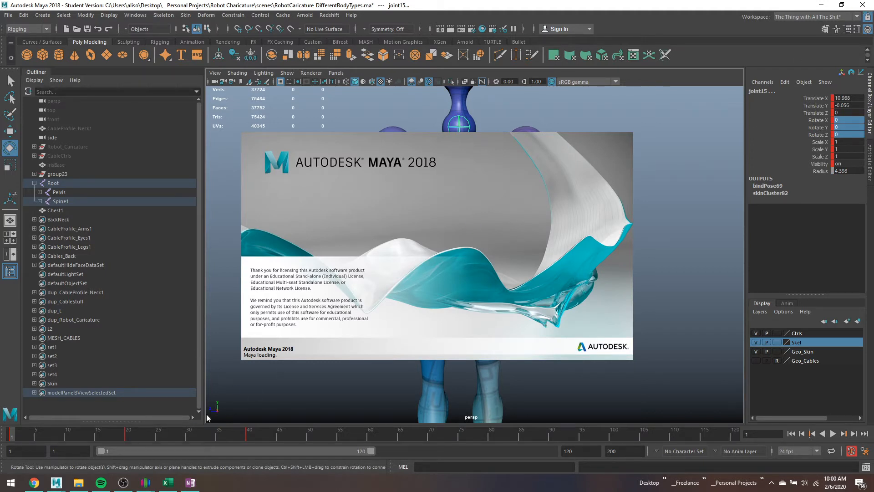
Step: Open the scene RobotCaricature_DifferentBodyTypes.ma and continue past the student version notice
mouse_move(56, 483)
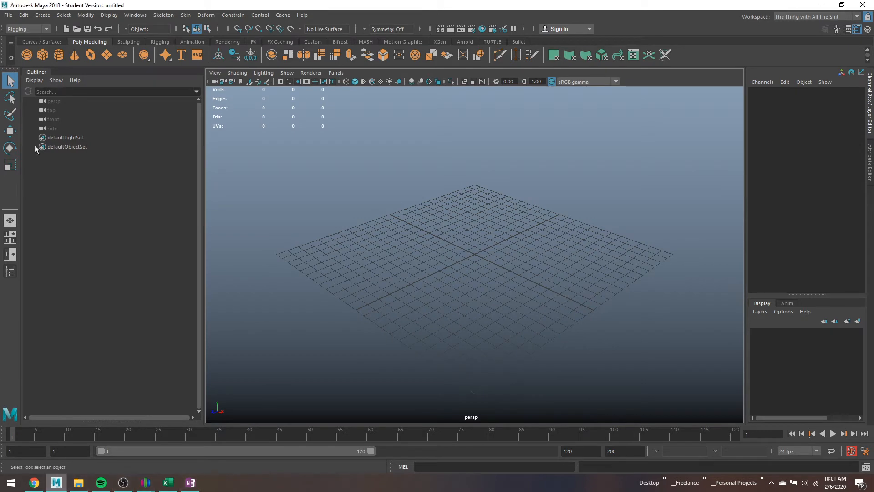
key("ctrl+o")
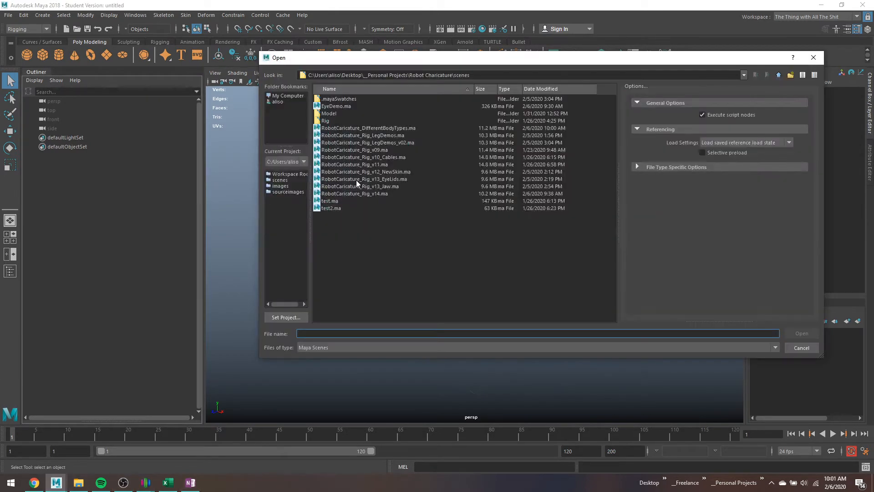
double_click(386, 129)
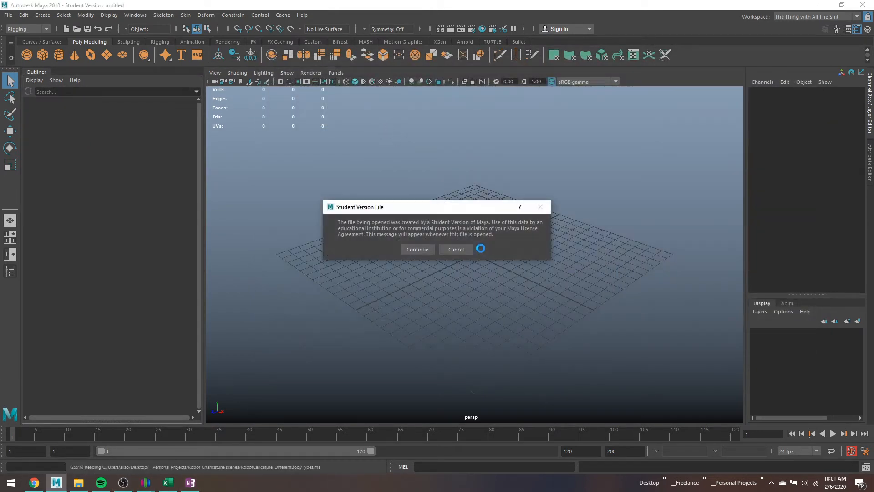
left_click(410, 250)
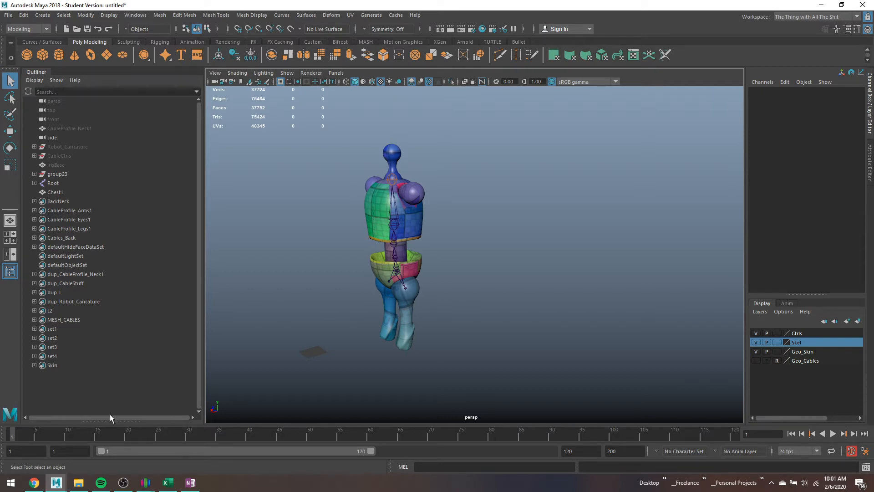
Step: Inspect how the bound Chest1 mesh deforms through the keyed spine bend and return to frame 1
left_click(395, 269)
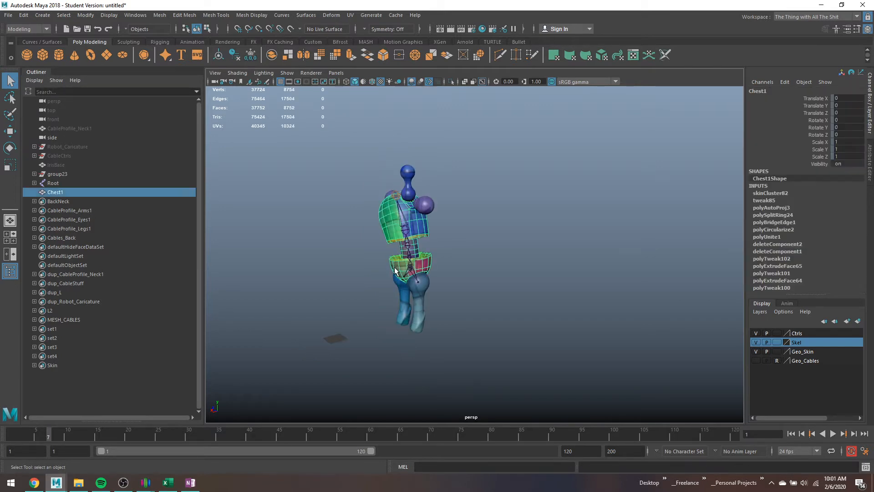
scroll(395, 269, "up", 5)
left_click_drag(394, 269, 375, 277, "alt")
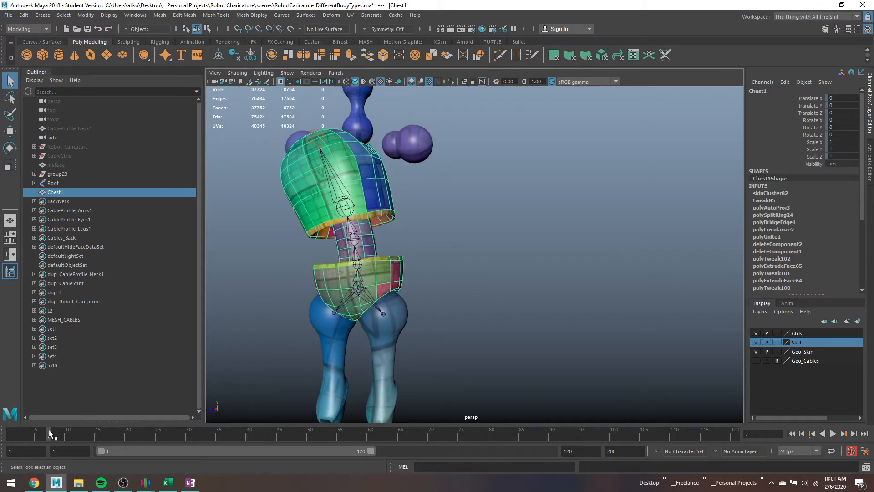
key("alt+v")
left_click_drag(84, 439, 12, 427)
left_click_drag(358, 157, 403, 162, "alt")
Step: Bind the Neck1 mesh to joint18 using Bind Skin with selected joints, closest distance, and max influences 3
left_click(512, 219)
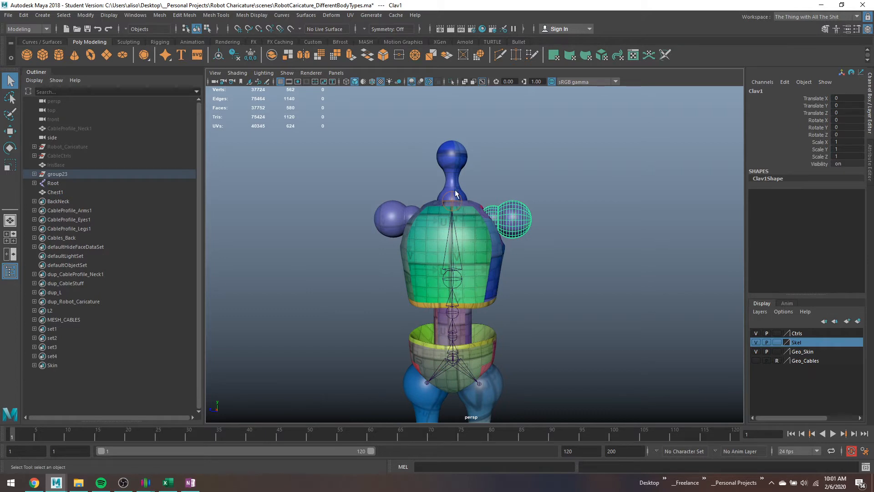
left_click(453, 178)
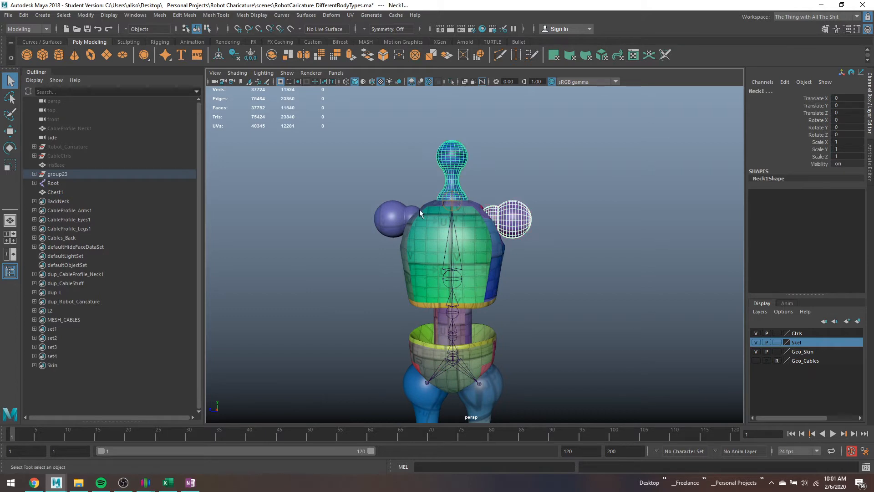
left_click(453, 197)
left_click(28, 29)
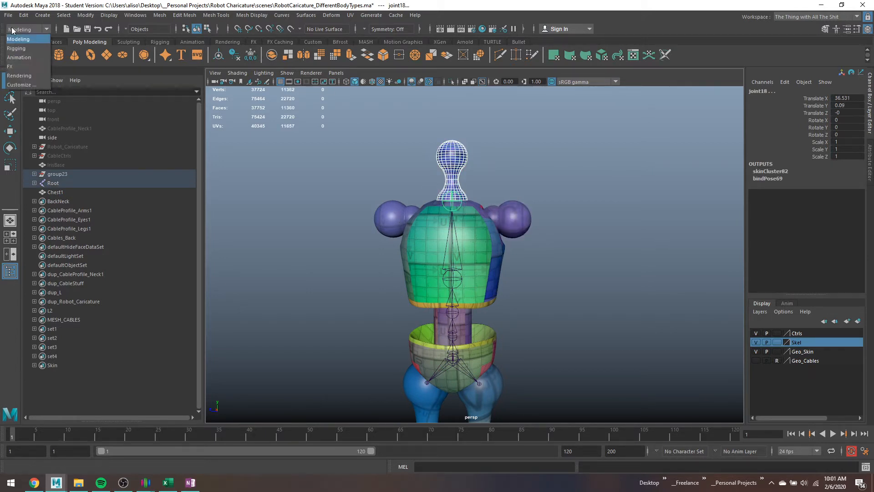
left_click(25, 46)
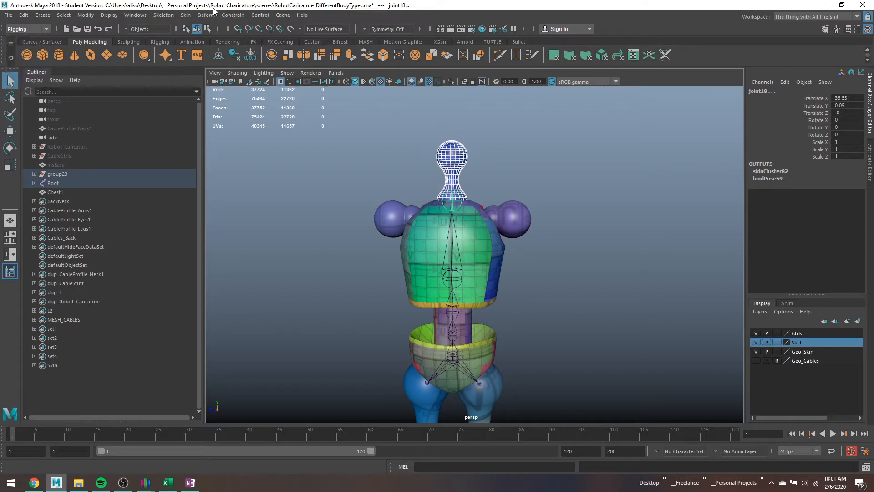
left_click(164, 15)
mouse_move(190, 16)
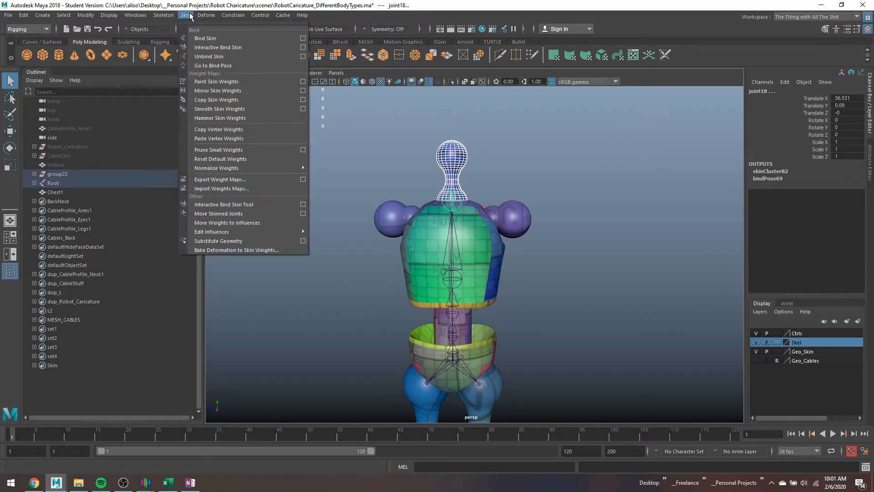
left_click(303, 38)
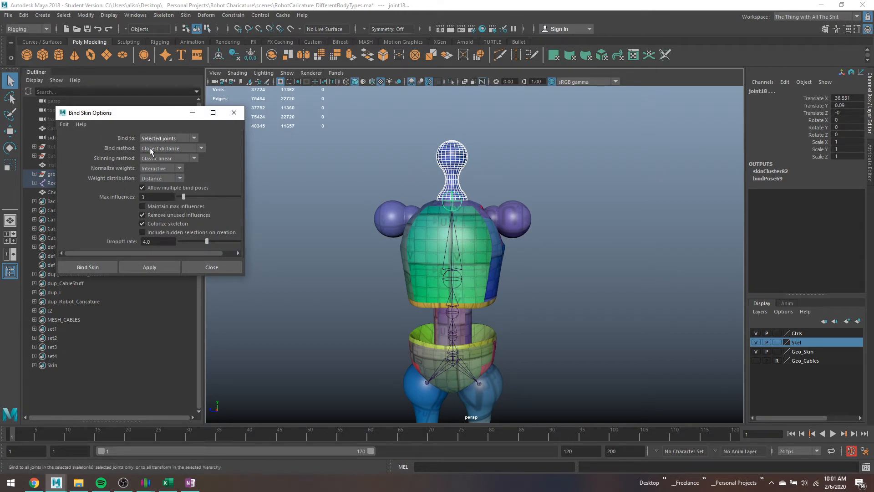
left_click(122, 266)
Step: Bind both clavicle sphere meshes to joint17 with the same bind settings, and close the bind options
left_click(389, 223)
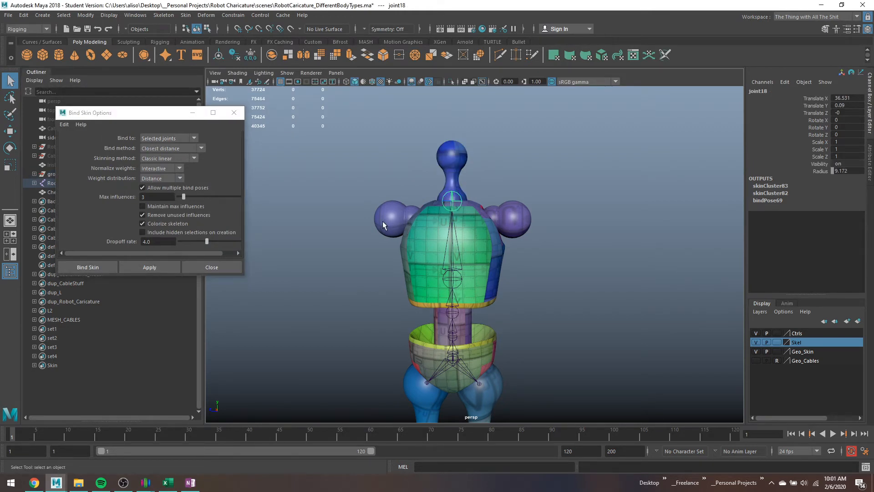
left_click(500, 213, "shift")
left_click(448, 236, "shift")
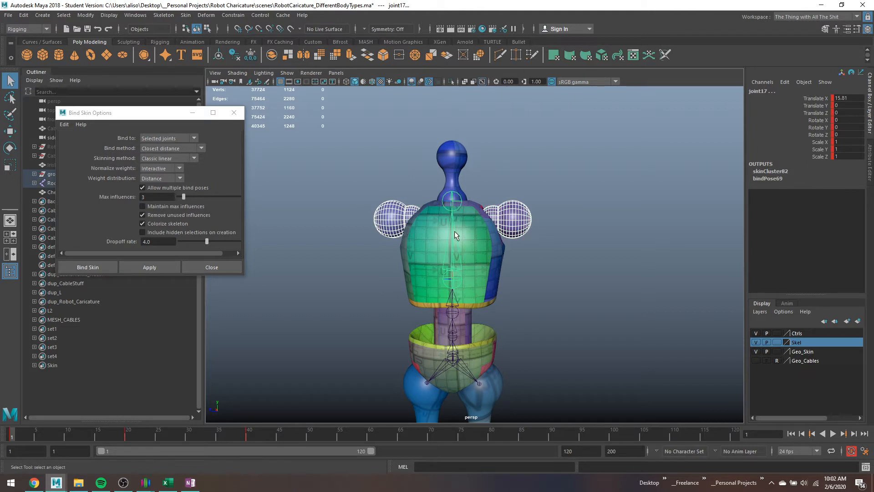
key("g")
left_click_drag(17, 434, 2, 358)
key("alt+v")
left_click(234, 113)
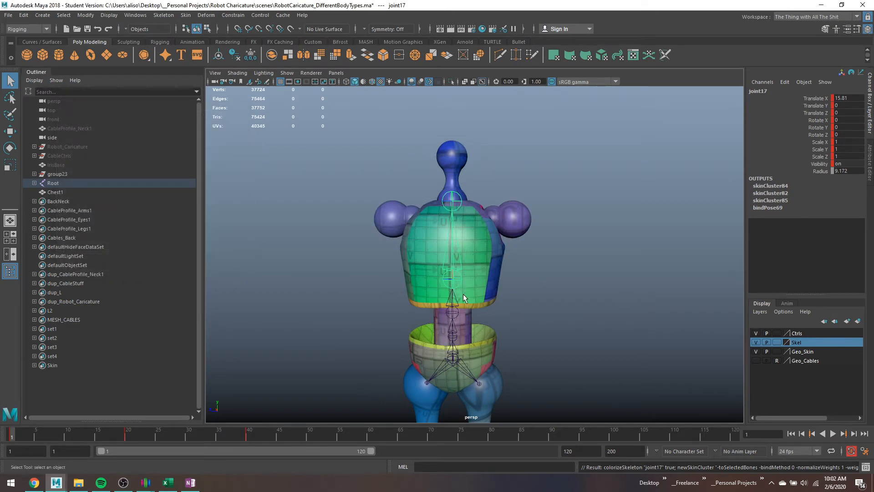
Step: Expand the joint hierarchy under Spine1 and rename joint15 as spine2 and joint16 as spine3
left_click(457, 342)
key("f")
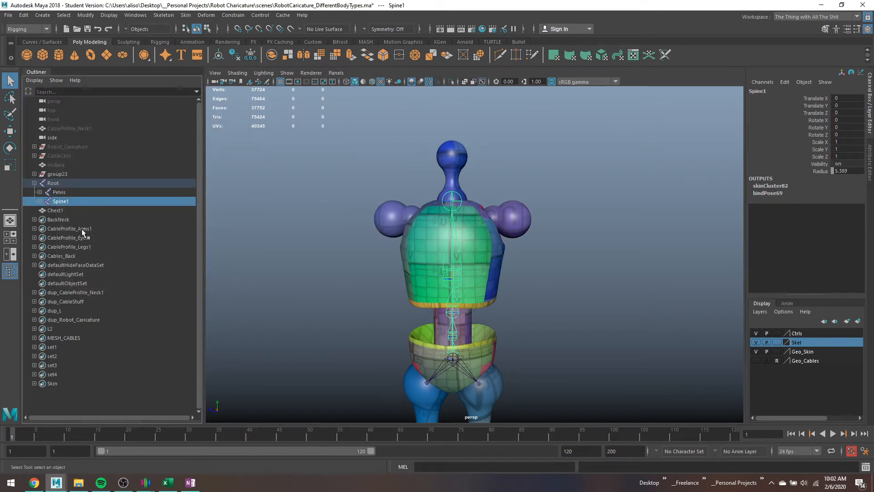
left_click(41, 201)
double_click(64, 210)
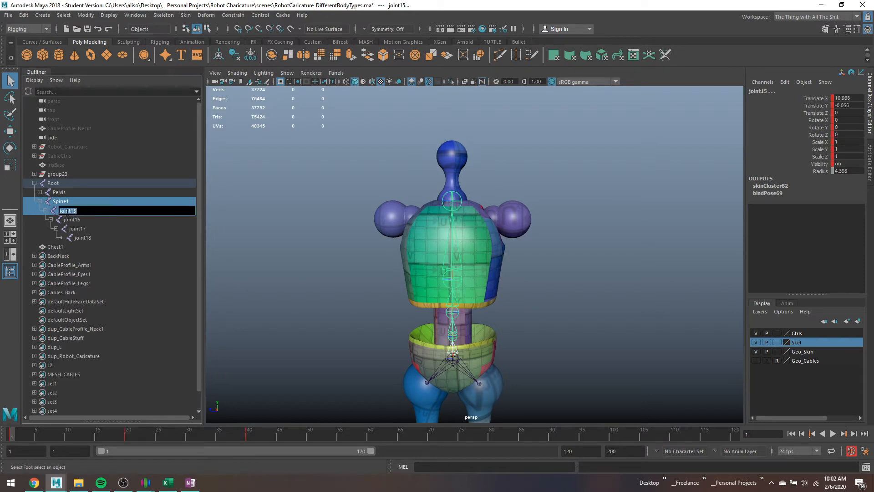
type("spine2")
key("Return")
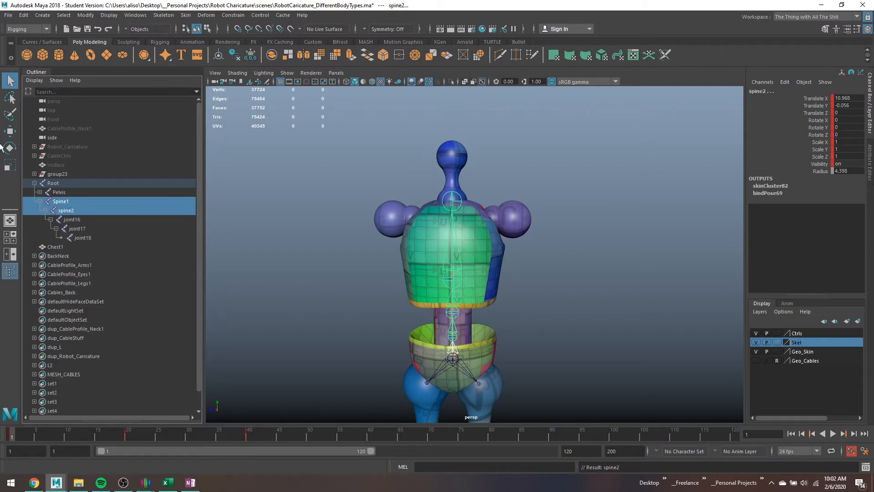
double_click(117, 220)
type("spine3")
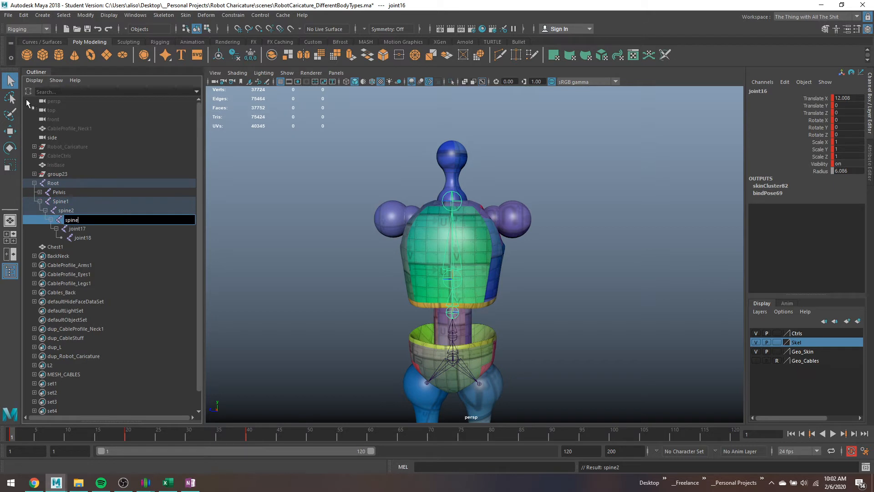
key("Return")
Step: Rename joint17 as chest and joint18 as neck
double_click(122, 229)
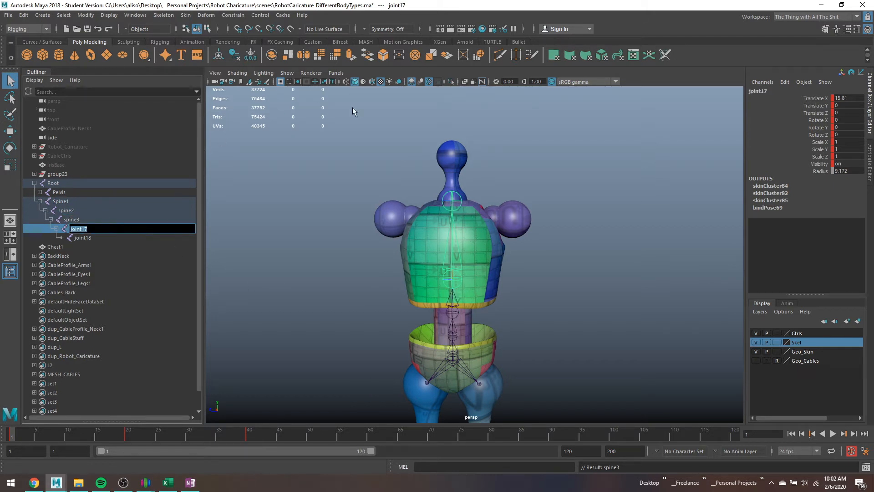
type("chest")
key("Return")
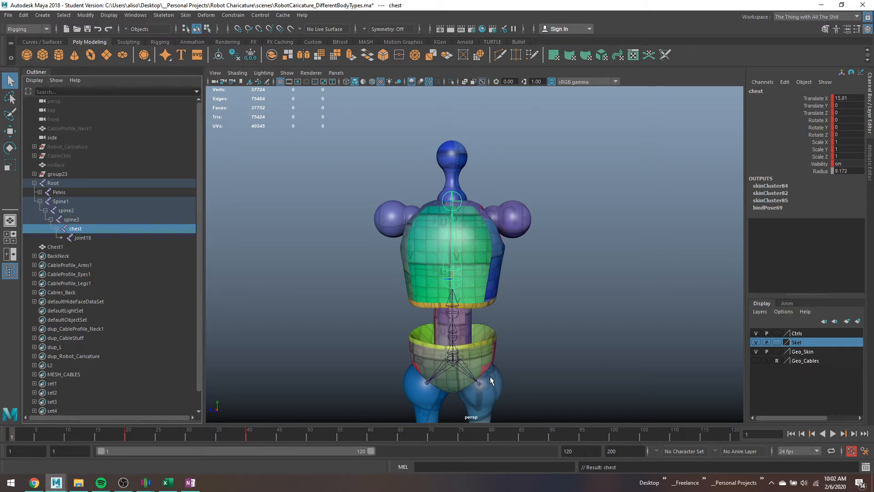
left_click(101, 238)
double_click(101, 239)
type("neck")
key("Return")
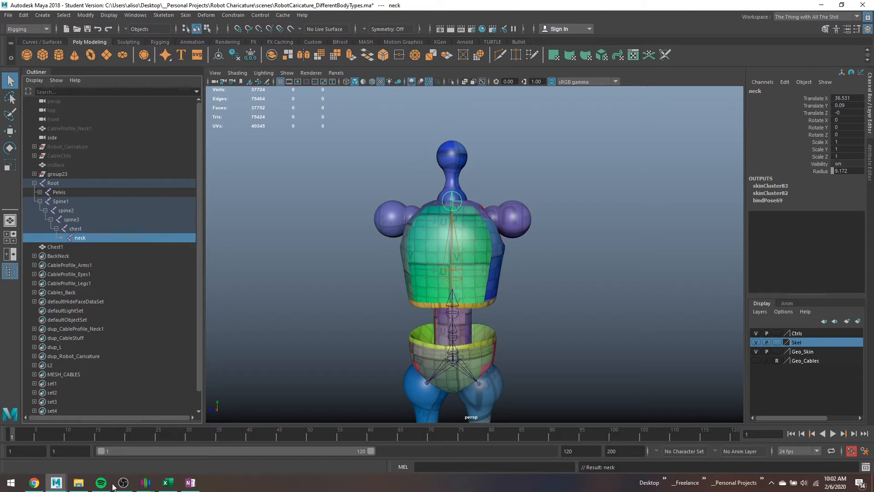
Step: Hide the Root joint hierarchy, select the Chest1 mesh, and save the scene
left_click(53, 183)
key("ctrl+h")
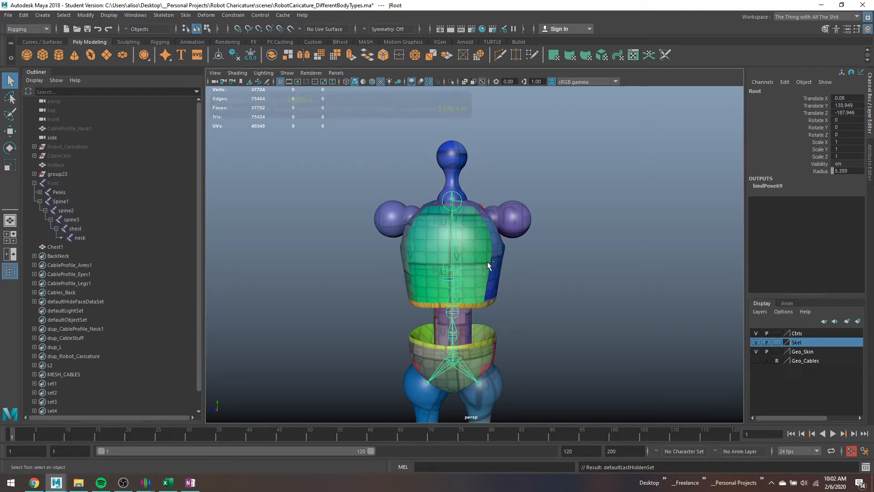
left_click(490, 254)
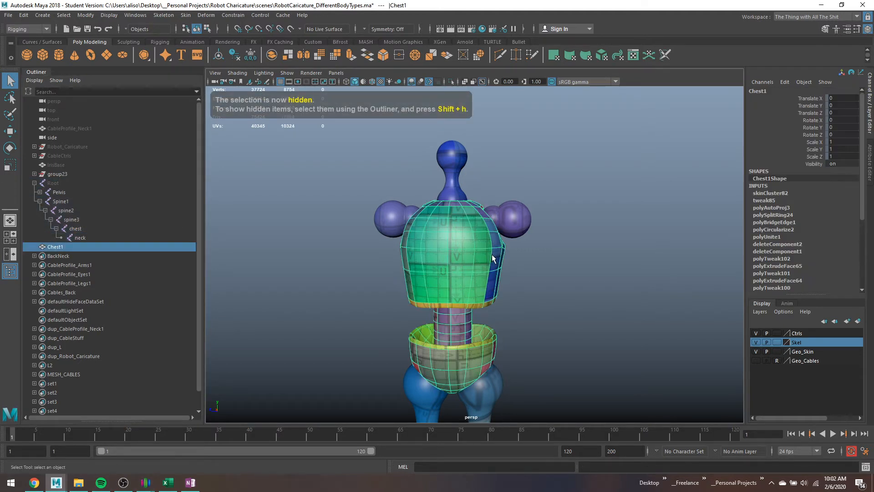
key("ctrl+s")
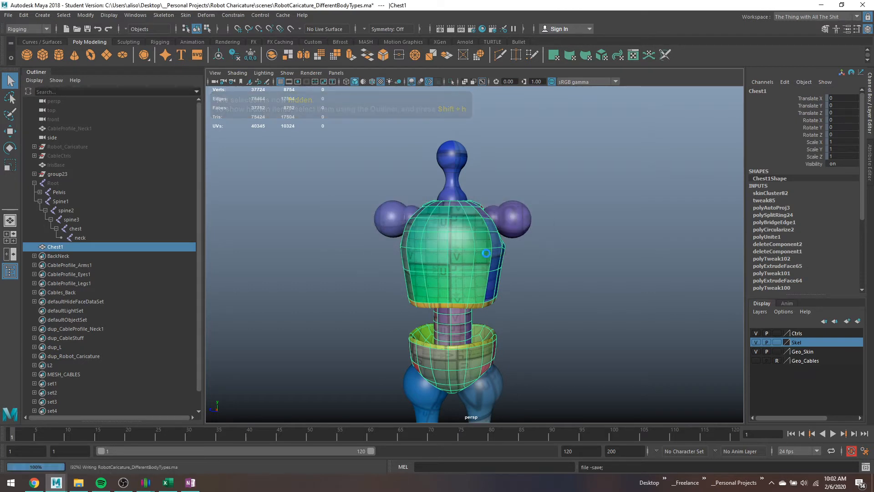
Step: Start Paint Skin Weights on Chest1 and review each joint's influence from Spine1 to neck with the color ramp off
right_click_drag(488, 256, 428, 220)
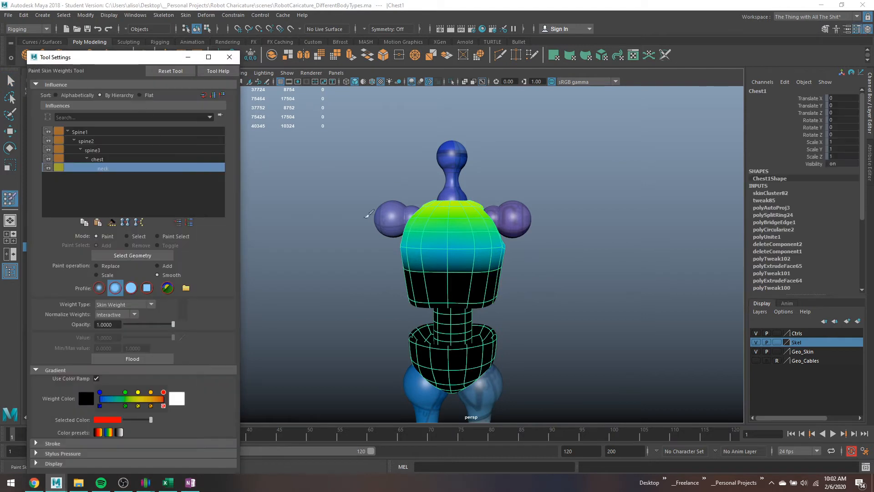
left_click(96, 378)
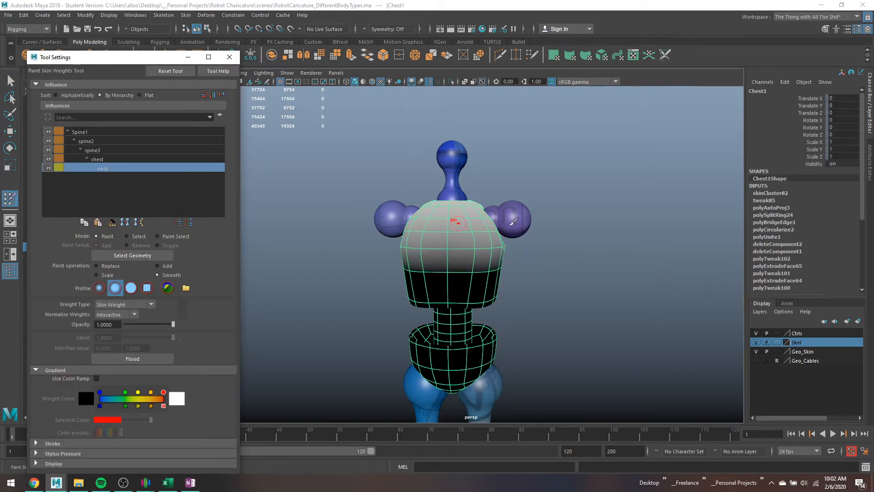
left_click(101, 131)
left_click(105, 142)
left_click(112, 150)
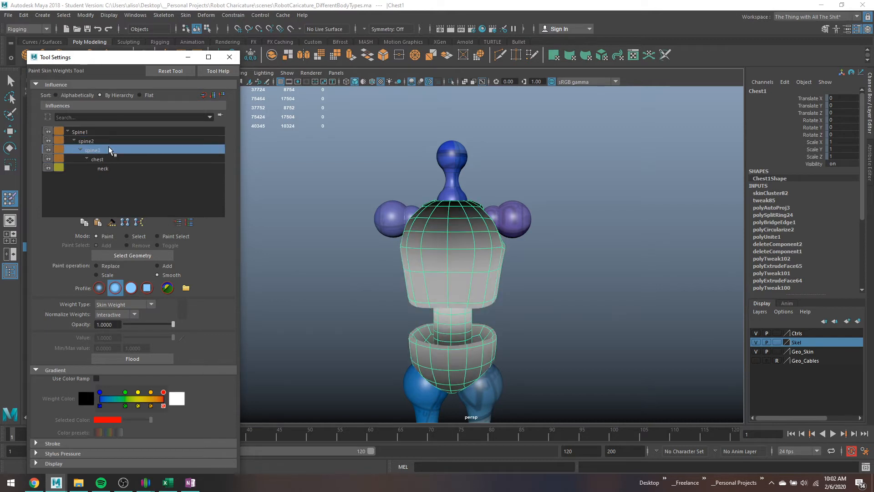
left_click(116, 159)
left_click(120, 169)
left_click(114, 160)
left_click(107, 150)
Step: Compare the spine3 weights on Chest1 in greyscale and color ramp display, leaving the color ramp on
left_click(96, 379)
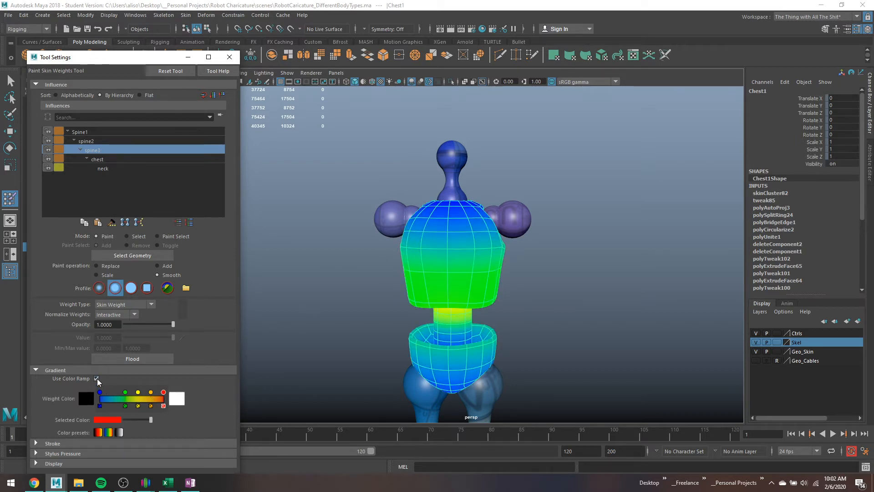
left_click(97, 378)
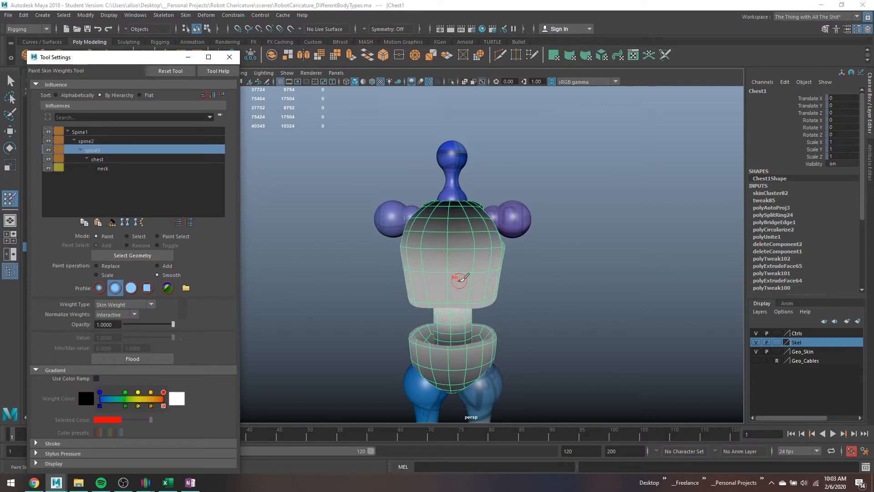
scroll(471, 237, "up", 10)
scroll(472, 228, "down", 6)
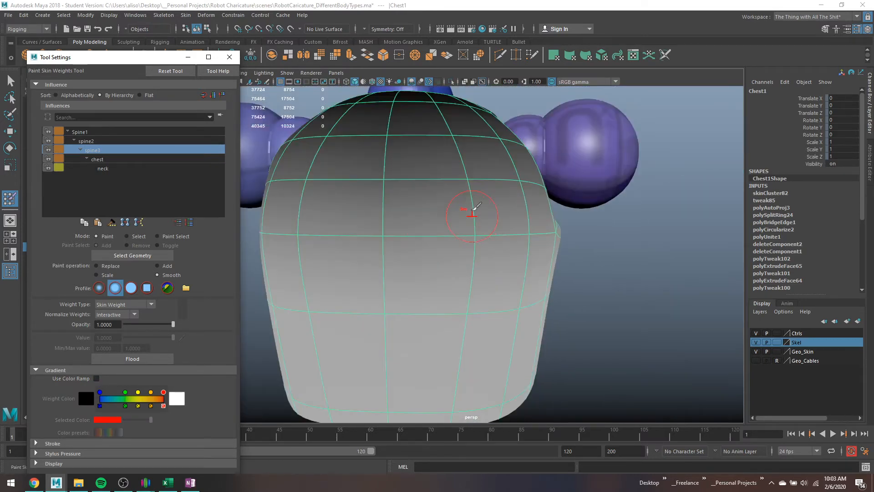
key("space")
mouse_move(472, 209)
left_mouse_down()
mouse_move(506, 261)
mouse_move(469, 209)
mouse_move(507, 254)
mouse_move(476, 276)
left_mouse_up()
scroll(470, 210, "down", 3)
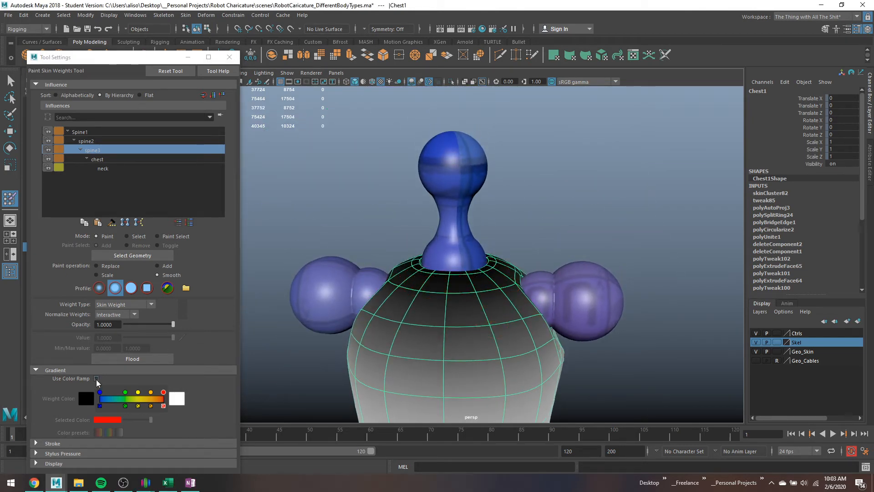
left_click(96, 378)
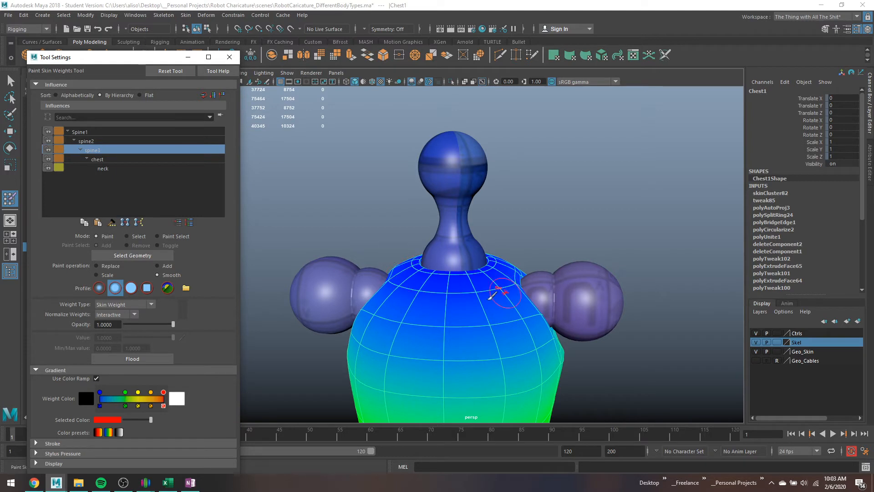
scroll(417, 298, "down", 3)
middle_click_drag(461, 337, 438, 242, "alt")
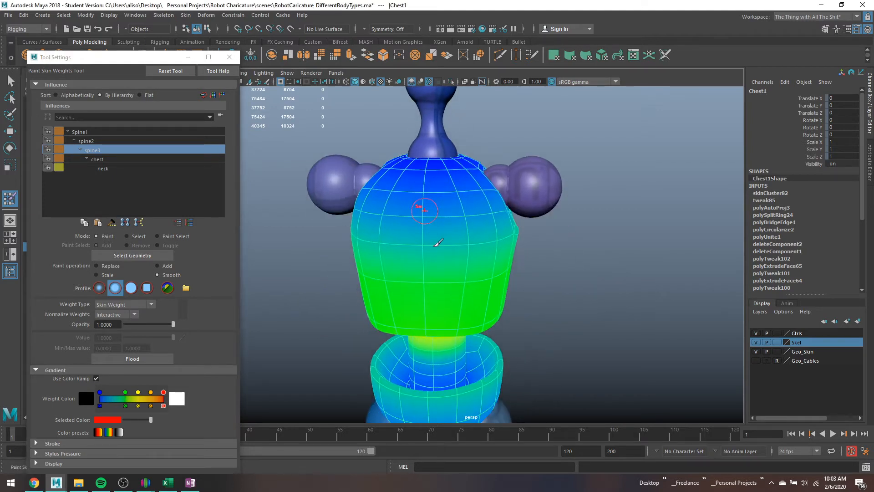
left_click_drag(395, 262, 431, 259, "alt")
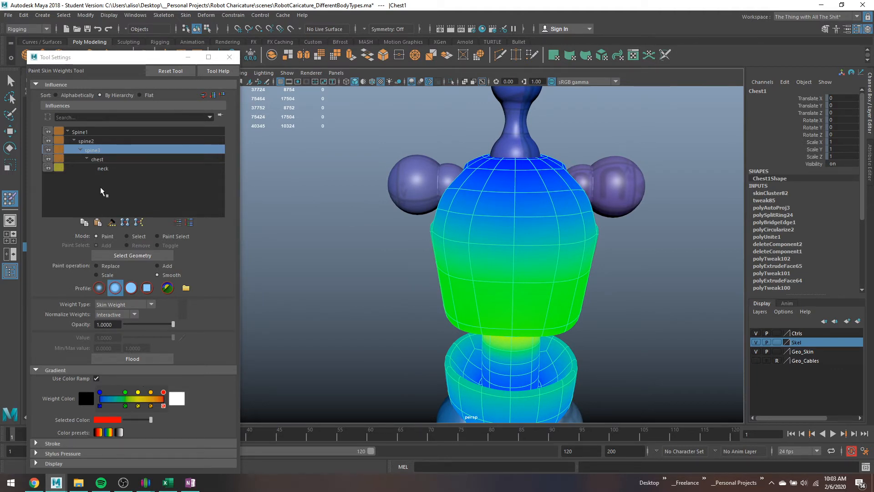
Step: Replace the neck joint's weights with 0 over the front of Chest1, using the solid brush profile
left_click(102, 159)
left_click(103, 169)
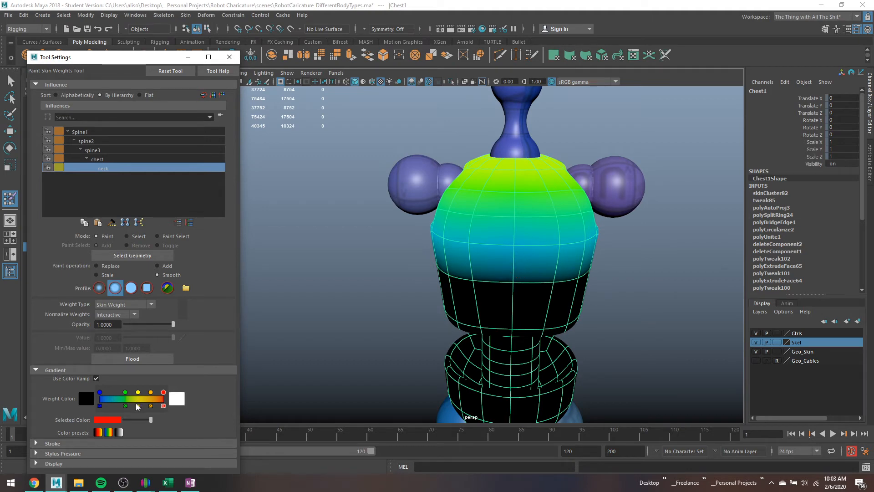
left_click(59, 444)
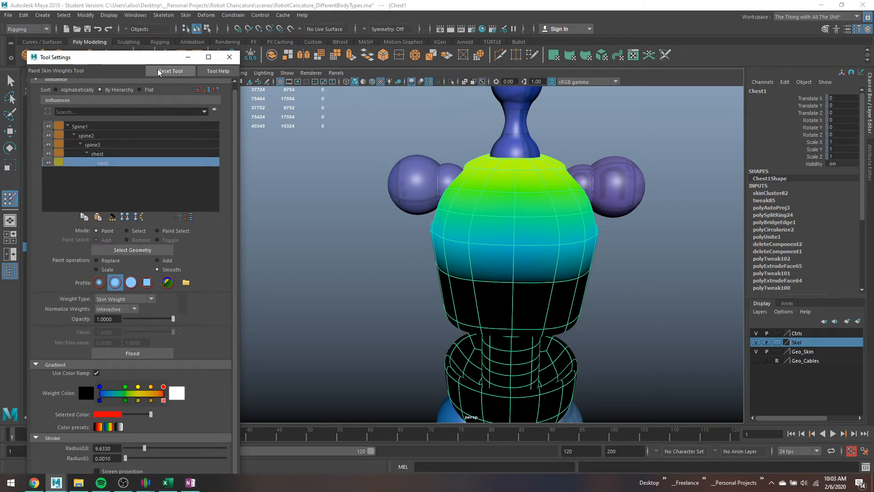
left_click(108, 263)
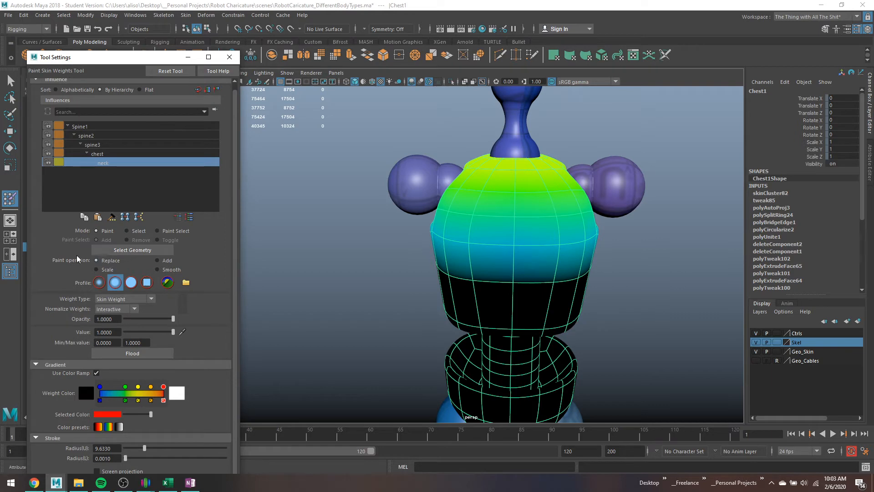
left_click(131, 286)
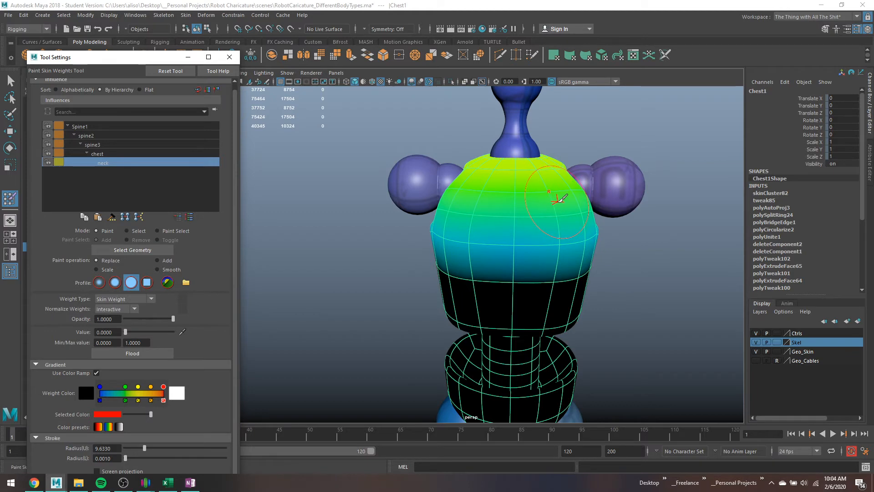
mouse_move(563, 197)
left_mouse_down()
mouse_move(585, 209)
mouse_move(425, 255)
left_mouse_up()
left_click_drag(516, 241, 455, 218)
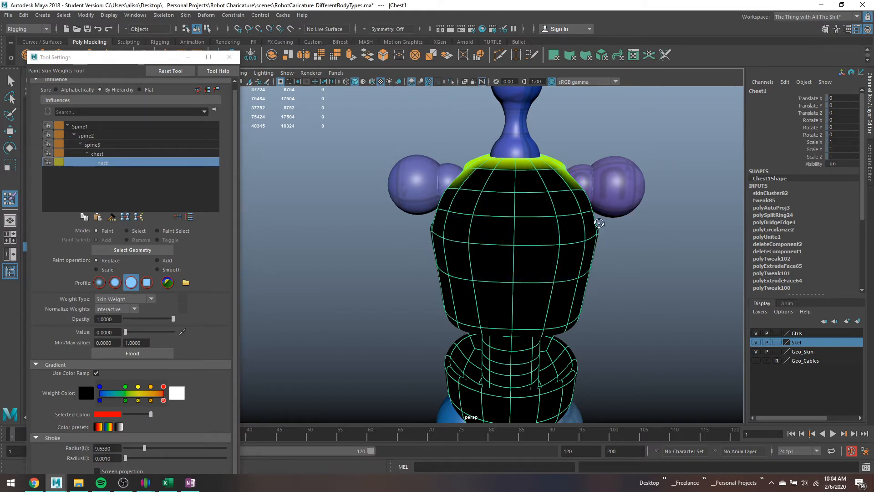
Step: Paint the remaining neck joint influence to 0 on the top, sides and back of Chest1
left_click_drag(547, 210, 401, 250, "alt")
mouse_move(323, 244)
left_mouse_down()
mouse_move(461, 286)
mouse_move(400, 148)
left_mouse_up()
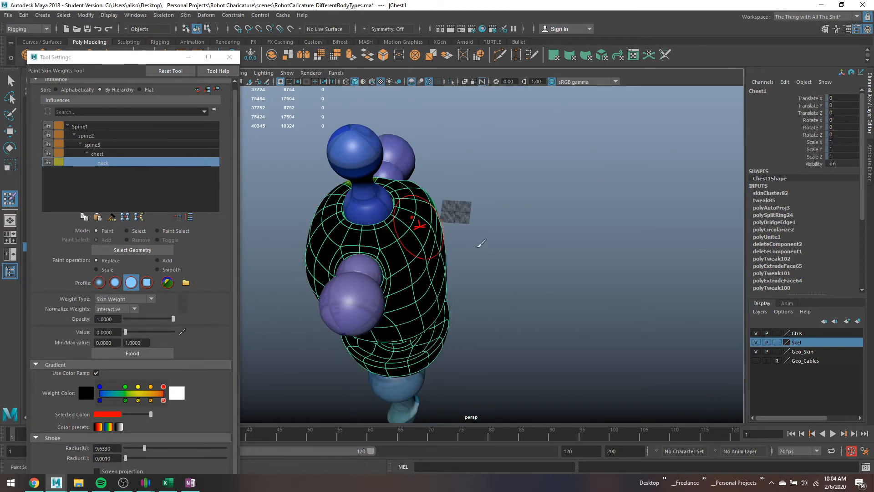
left_click_drag(481, 244, 424, 205, "alt")
mouse_move(585, 211)
left_mouse_down()
mouse_move(520, 244)
mouse_move(531, 245)
mouse_move(358, 153)
left_mouse_up()
left_click_drag(442, 255, 503, 271, "alt")
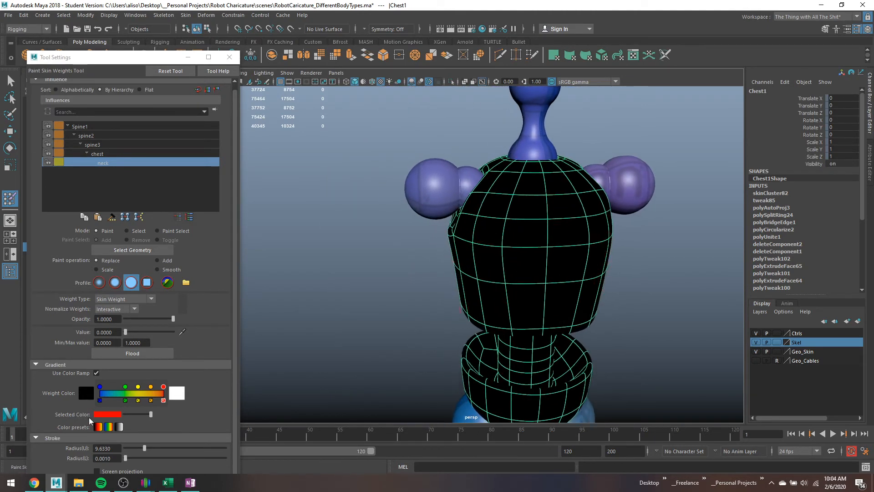
Step: Scrub the timeline to frame 25 to check how the chest deforms when the spine bends
left_click_drag(102, 57, 117, 34)
left_click_drag(17, 437, 158, 437)
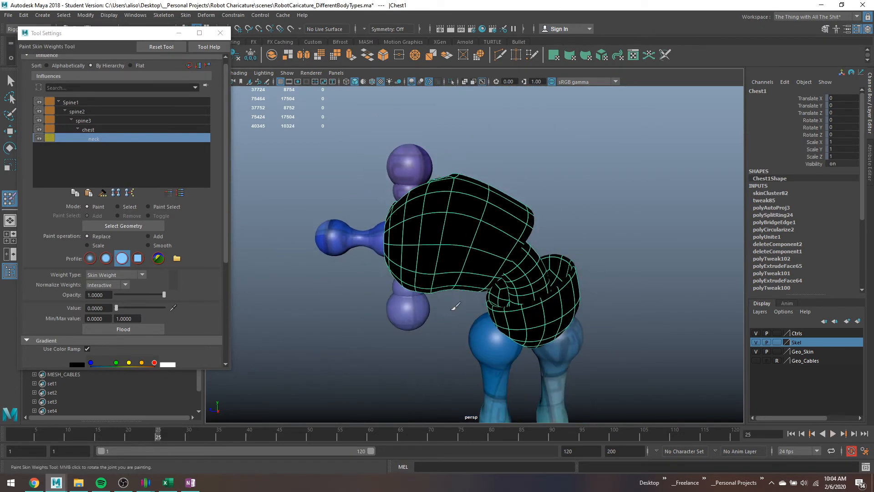
middle_click_drag(459, 286, 453, 254)
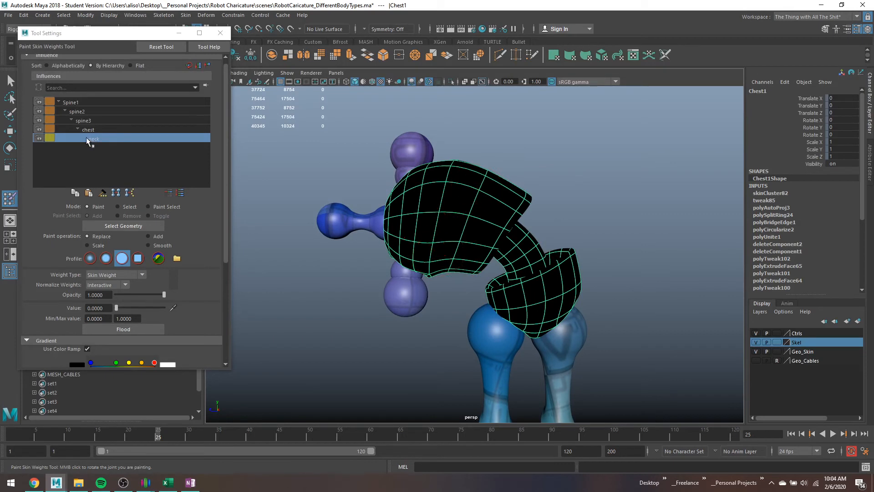
Step: Replace the chest joint's weights with 1 over the bent upper shell of Chest1
left_click(119, 128)
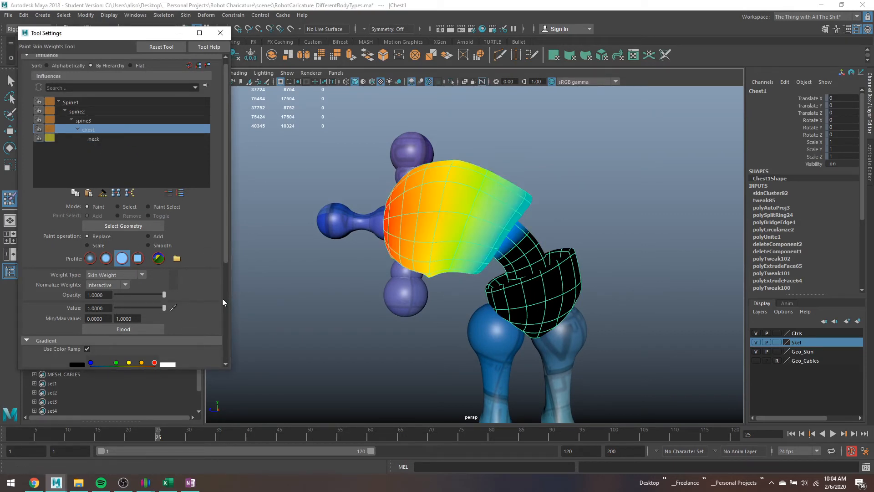
mouse_move(410, 201)
left_mouse_down()
mouse_move(441, 234)
mouse_move(419, 181)
mouse_move(392, 181)
left_mouse_up()
mouse_move(408, 246)
left_mouse_down()
mouse_move(437, 278)
mouse_move(516, 151)
mouse_move(468, 238)
mouse_move(540, 166)
mouse_move(478, 200)
mouse_move(415, 149)
mouse_move(432, 173)
mouse_move(401, 192)
mouse_move(458, 203)
mouse_move(426, 187)
mouse_move(448, 177)
left_mouse_up()
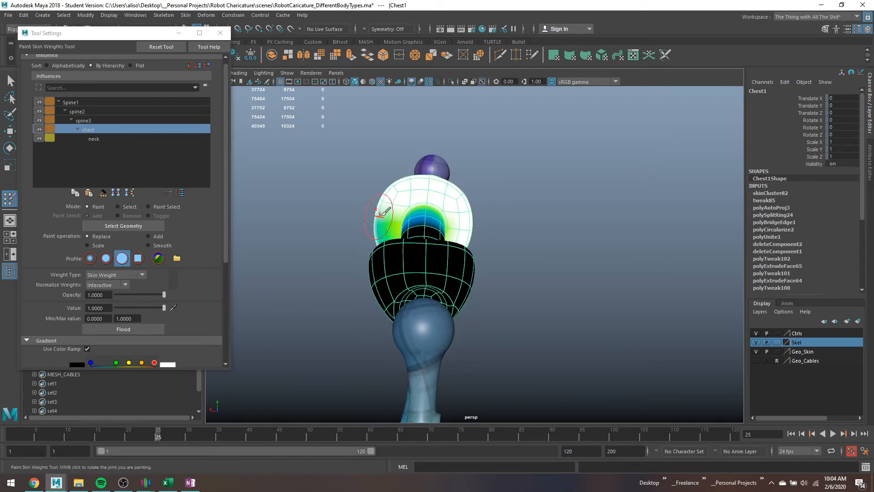
left_click_drag(378, 228, 255, 280, "alt")
Step: Return to frame 1 and paint the remaining patches of the upper shell to full chest joint weight
left_click_drag(154, 438, 5, 440)
mouse_move(494, 246)
left_mouse_down("alt")
mouse_move(563, 211)
mouse_move(523, 259)
mouse_move(485, 242)
mouse_move(493, 225)
left_mouse_up("alt")
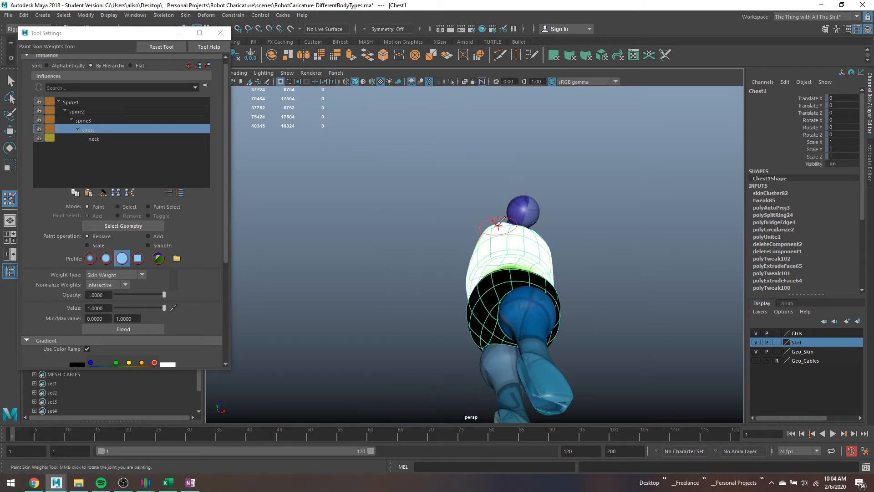
left_click_drag(478, 187, 508, 209, "alt")
mouse_move(482, 159)
left_mouse_down()
mouse_move(405, 153)
mouse_move(439, 178)
mouse_move(491, 146)
left_mouse_up()
left_click_drag(421, 167, 527, 239, "alt")
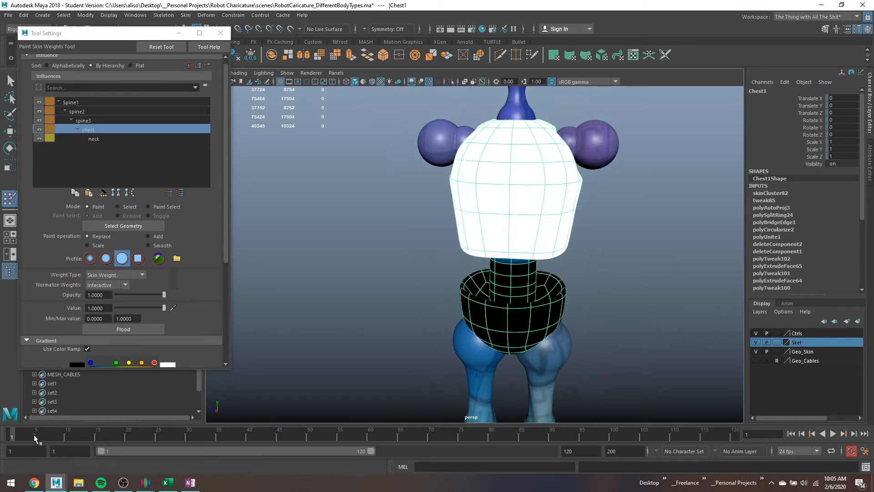
Step: Scrub through the spine bend, return to frame 1, and inspect the chest weights around the inner waist tube
left_click_drag(34, 438, 136, 453)
mouse_move(411, 287)
left_mouse_down("alt")
mouse_move(438, 321)
mouse_move(419, 324)
mouse_move(428, 322)
left_mouse_up("alt")
left_click_drag(70, 436, 12, 435)
scroll(524, 274, "up", 5)
middle_click_drag(524, 274, 467, 358, "alt")
left_click_drag(467, 358, 539, 256, "alt")
middle_click_drag(539, 256, 488, 320, "alt")
scroll(488, 319, "down", 3)
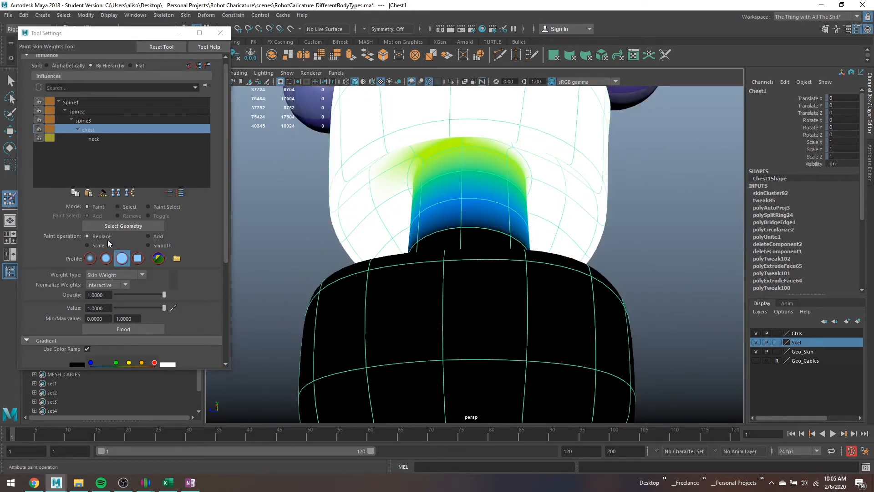
Step: Try painting chest joint weights to 0 on the front of the shell with the soft brush profile
left_click(106, 258)
left_click_drag(164, 308, 115, 309)
scroll(465, 200, "down", 6)
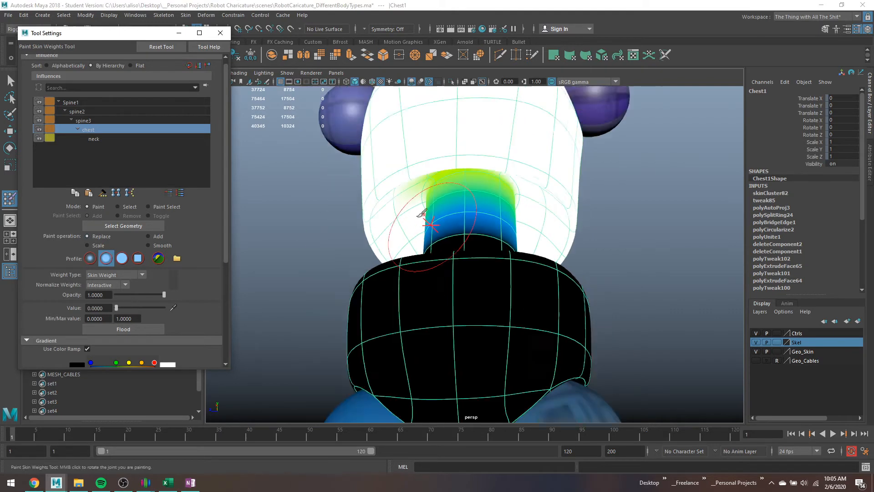
middle_click_drag(465, 194, 464, 256, "alt")
mouse_move(465, 255)
left_mouse_down("alt")
mouse_move(474, 278)
mouse_move(463, 233)
mouse_move(483, 287)
mouse_move(497, 237)
mouse_move(494, 273)
mouse_move(506, 254)
left_mouse_up("alt")
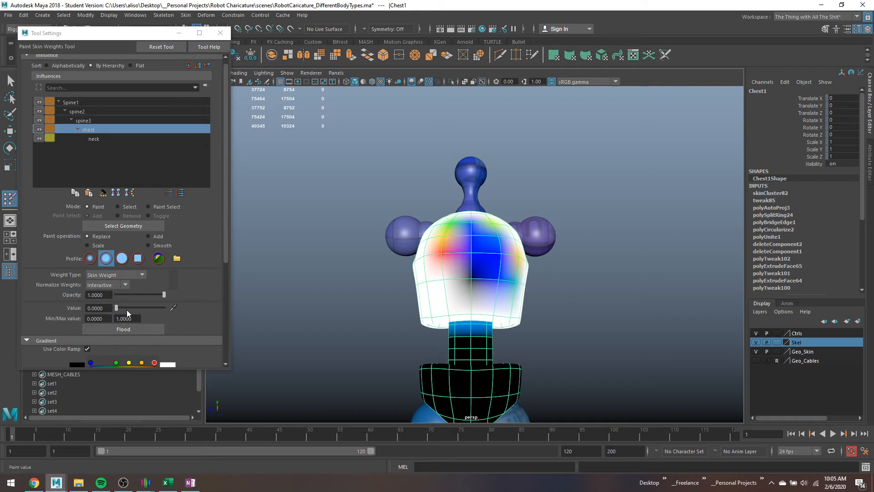
scroll(487, 271, "up", 3)
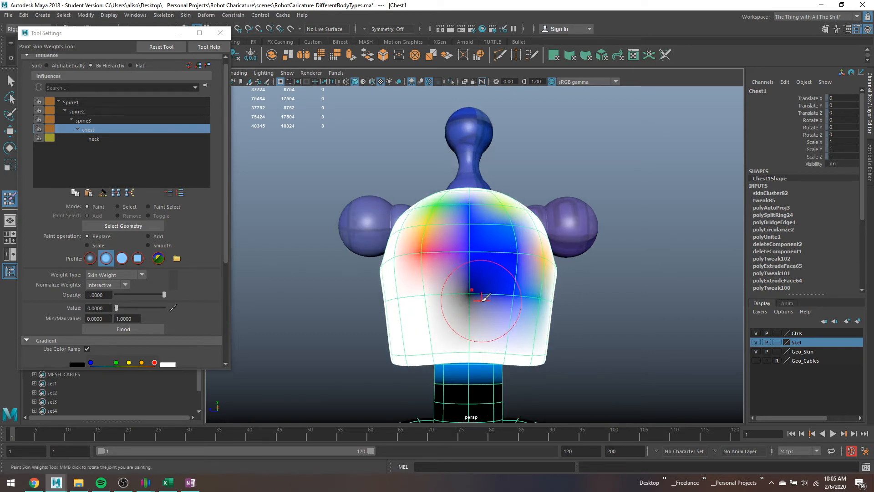
mouse_move(469, 291)
left_mouse_down()
mouse_move(433, 314)
mouse_move(422, 234)
mouse_move(442, 272)
mouse_move(412, 246)
mouse_move(441, 234)
mouse_move(513, 244)
mouse_move(441, 247)
mouse_move(474, 237)
mouse_move(410, 267)
mouse_move(431, 261)
left_mouse_up()
key("ctrl+z")
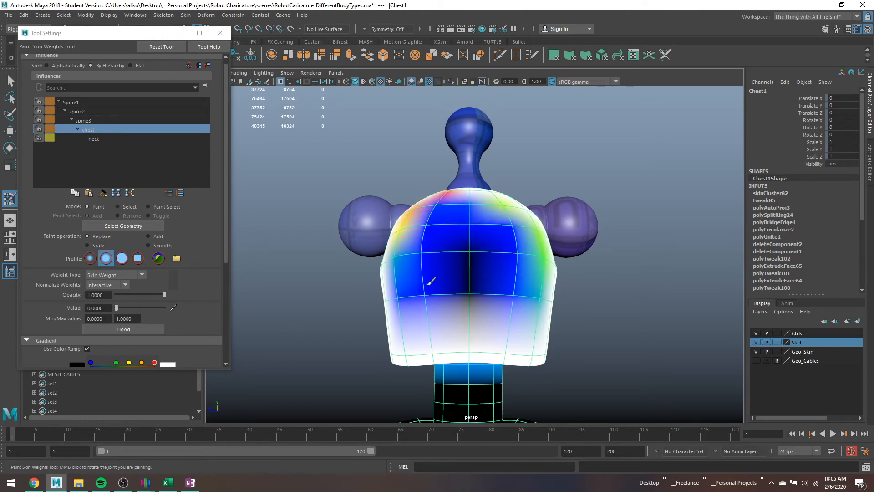
Step: Test the solid brush profile at value 0 on the chest front, and repaint that area with value 1
left_click(121, 262)
left_click(121, 261)
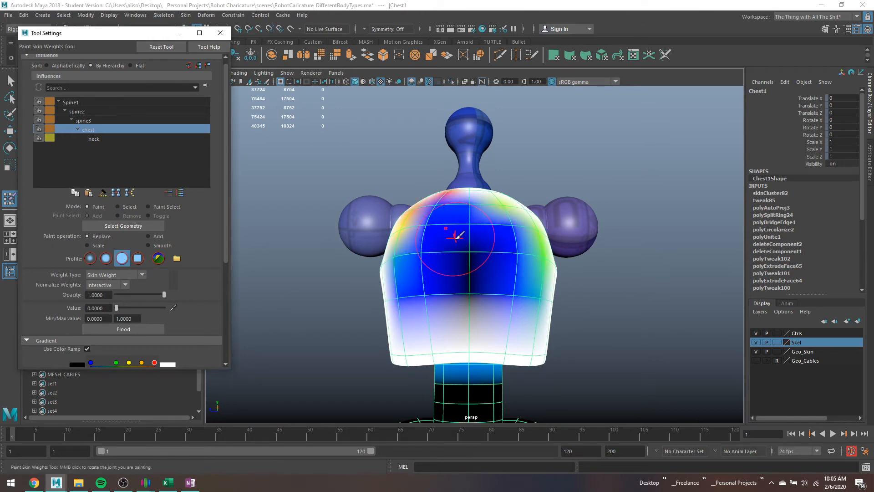
mouse_move(457, 232)
left_mouse_down()
mouse_move(440, 273)
mouse_move(410, 296)
mouse_move(520, 295)
mouse_move(478, 203)
mouse_move(451, 293)
mouse_move(437, 210)
left_mouse_up()
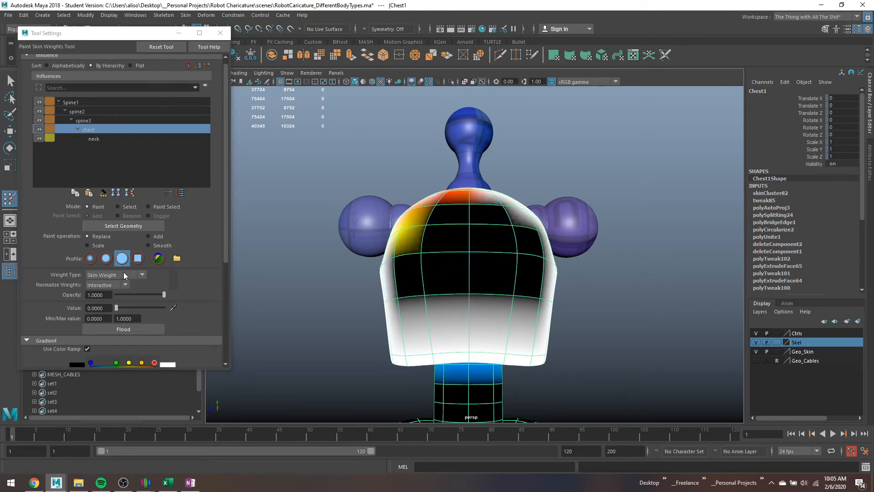
left_click_drag(117, 308, 179, 310)
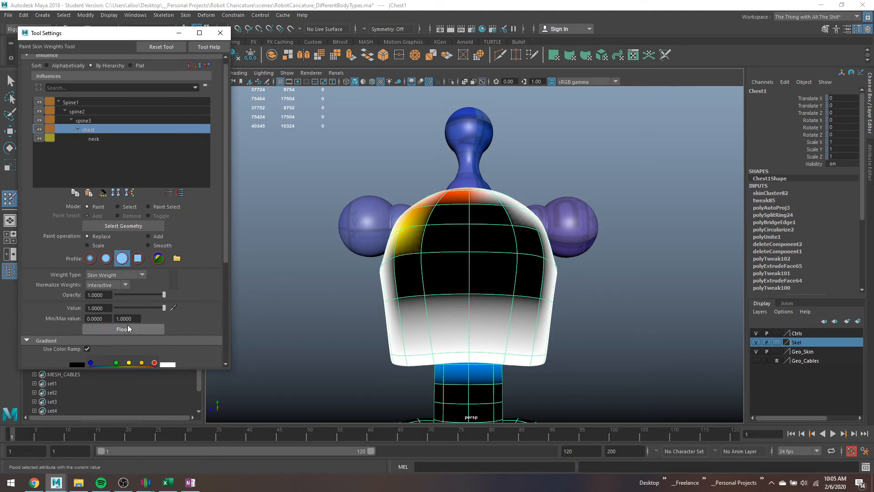
mouse_move(468, 260)
left_mouse_down()
mouse_move(478, 218)
mouse_move(534, 270)
mouse_move(524, 214)
mouse_move(410, 214)
mouse_move(426, 223)
left_mouse_up()
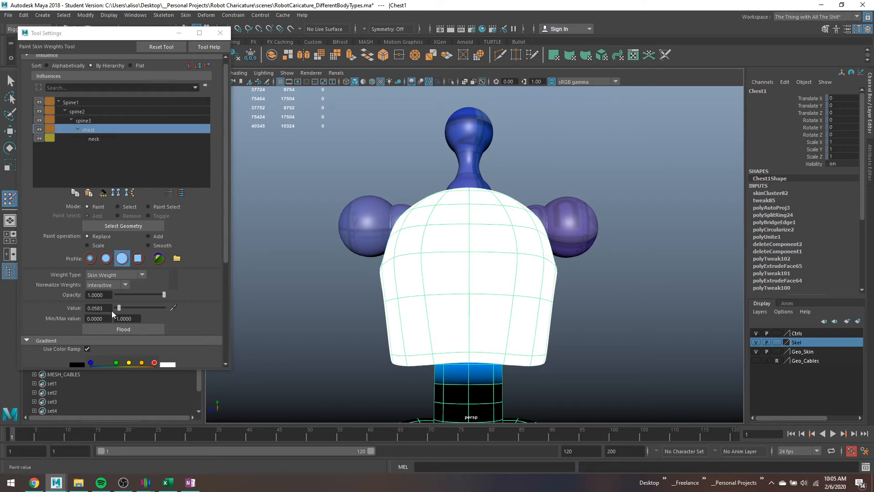
Step: Paint the chest front to 0 and try blending the weights with the Smooth operation
left_click_drag(112, 311, 110, 312)
mouse_move(426, 270)
left_mouse_down()
mouse_move(403, 275)
mouse_move(550, 279)
mouse_move(503, 226)
mouse_move(471, 226)
mouse_move(474, 258)
mouse_move(444, 264)
left_mouse_up()
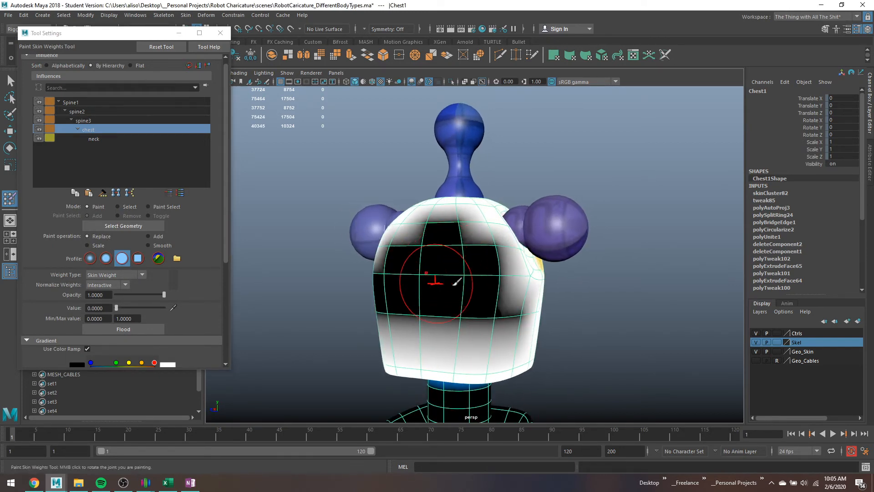
left_click(148, 246)
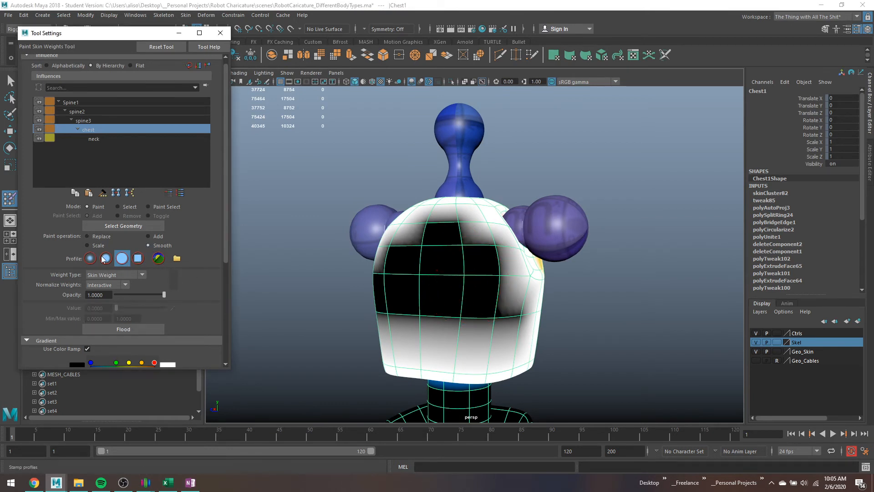
mouse_move(449, 235)
left_mouse_down()
mouse_move(516, 292)
mouse_move(487, 270)
mouse_move(463, 296)
mouse_move(401, 296)
mouse_move(457, 306)
mouse_move(455, 321)
mouse_move(426, 342)
mouse_move(532, 306)
mouse_move(503, 274)
mouse_move(519, 273)
mouse_move(513, 289)
mouse_move(537, 254)
left_mouse_up()
mouse_move(549, 269)
left_mouse_down("alt")
mouse_move(499, 273)
mouse_move(479, 257)
mouse_move(512, 233)
mouse_move(542, 255)
mouse_move(514, 234)
mouse_move(538, 275)
mouse_move(455, 240)
mouse_move(455, 275)
left_mouse_up("alt")
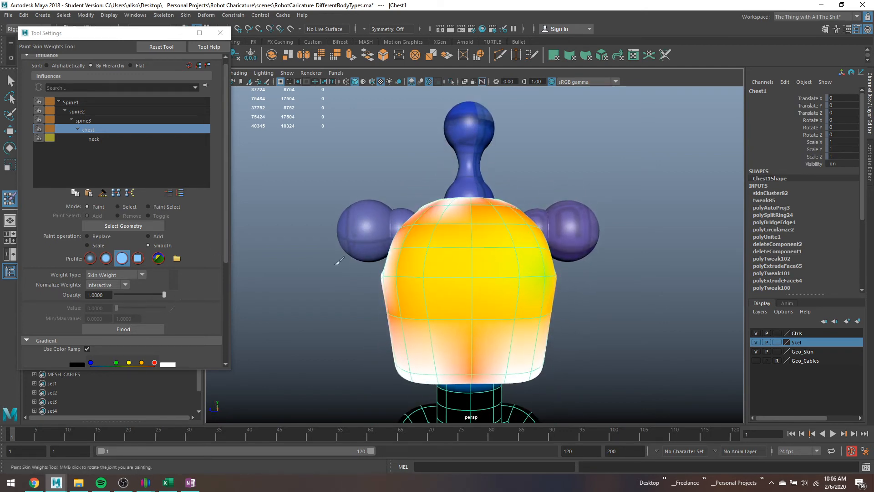
Step: Restore full chest joint weight over the smoothed area with the Replace operation at value 1
left_click(102, 237)
mouse_move(487, 238)
left_mouse_down()
mouse_move(433, 284)
mouse_move(449, 298)
left_mouse_up()
left_click_drag(117, 308, 294, 306)
mouse_move(432, 303)
left_mouse_down()
mouse_move(456, 274)
mouse_move(519, 328)
mouse_move(445, 355)
mouse_move(396, 327)
mouse_move(498, 199)
mouse_move(523, 254)
mouse_move(480, 279)
mouse_move(483, 238)
mouse_move(508, 217)
left_mouse_up()
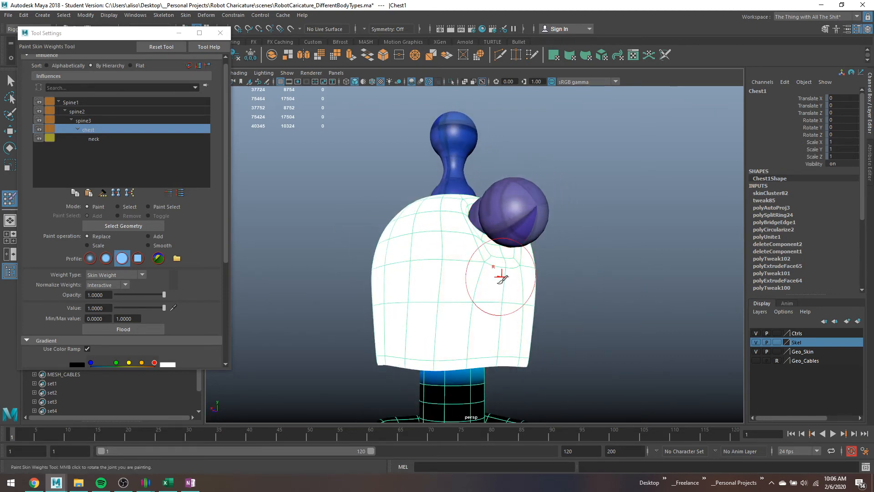
Step: Check the shell's chest weights from several sides and scrub to frame 21 to examine the bent pose
left_click_drag(498, 274, 414, 289, "alt")
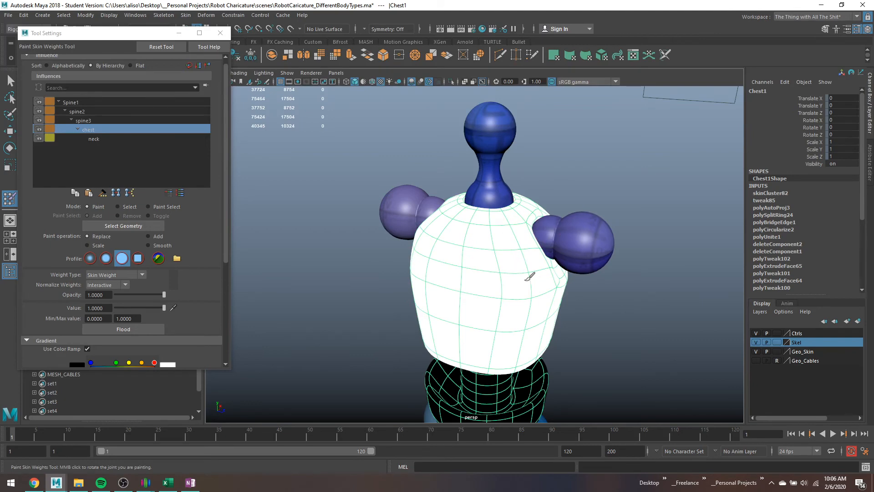
mouse_move(527, 302)
left_mouse_down("alt")
mouse_move(410, 271)
mouse_move(86, 296)
left_mouse_up("alt")
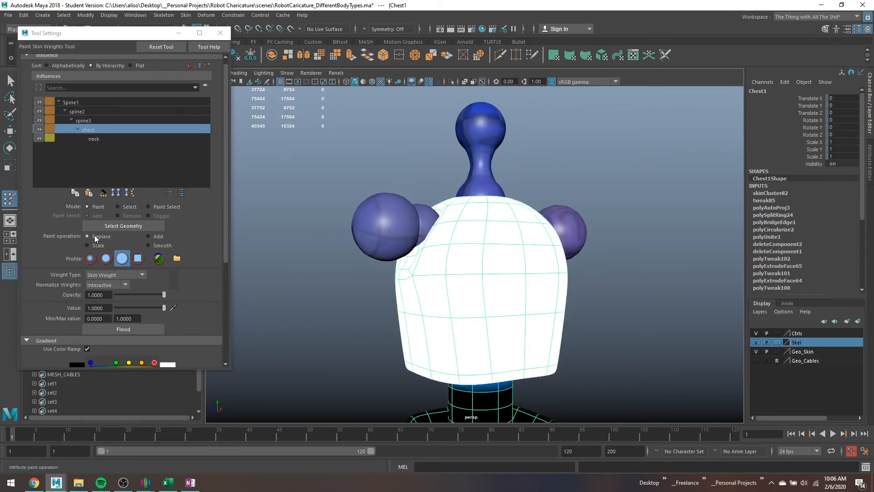
left_click_drag(363, 297, 347, 240, "alt")
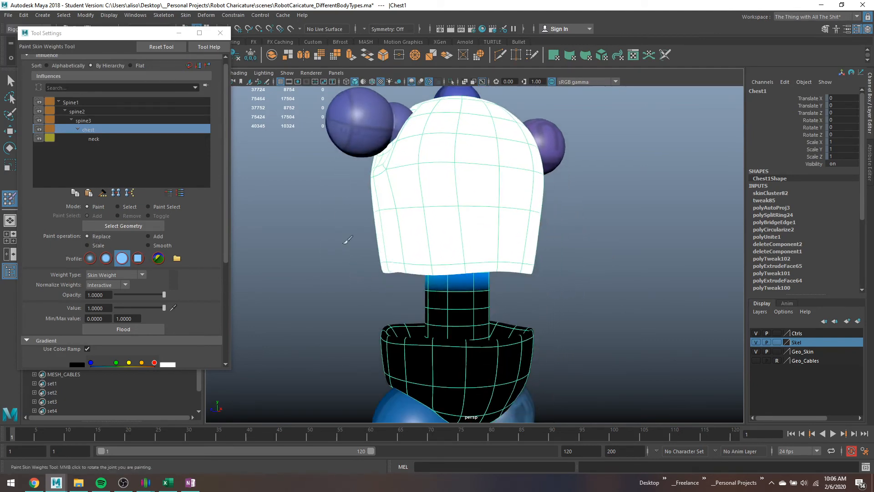
left_click_drag(33, 433, 133, 434)
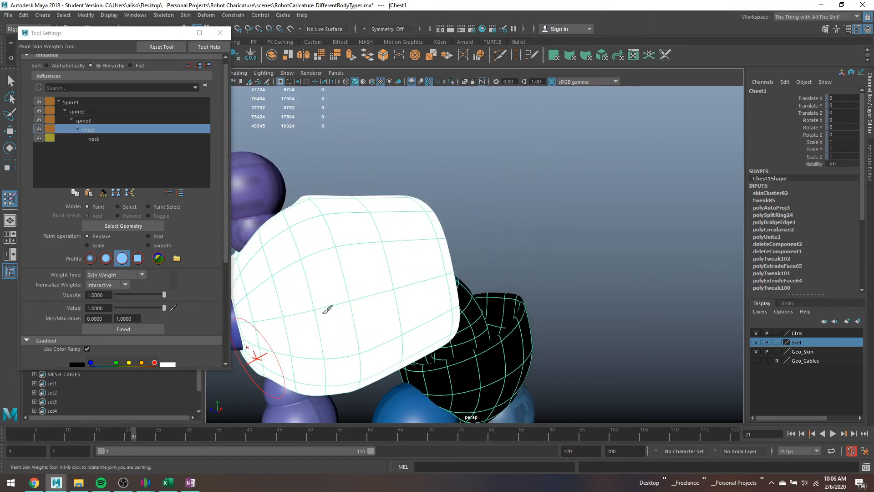
mouse_move(255, 360)
left_mouse_down("alt")
mouse_move(280, 320)
mouse_move(306, 306)
left_mouse_up("alt")
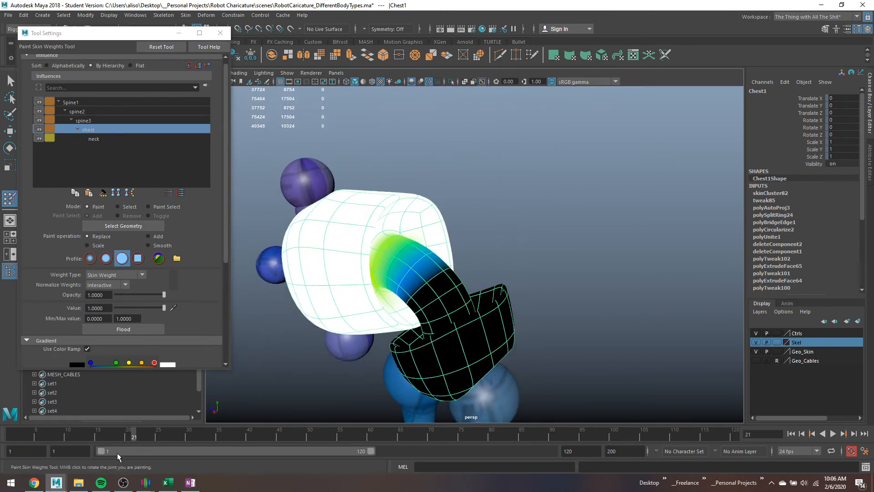
Step: Review the spine3 and spine2 influences on the waist tube and lower bowl in the bent pose
left_click(101, 120)
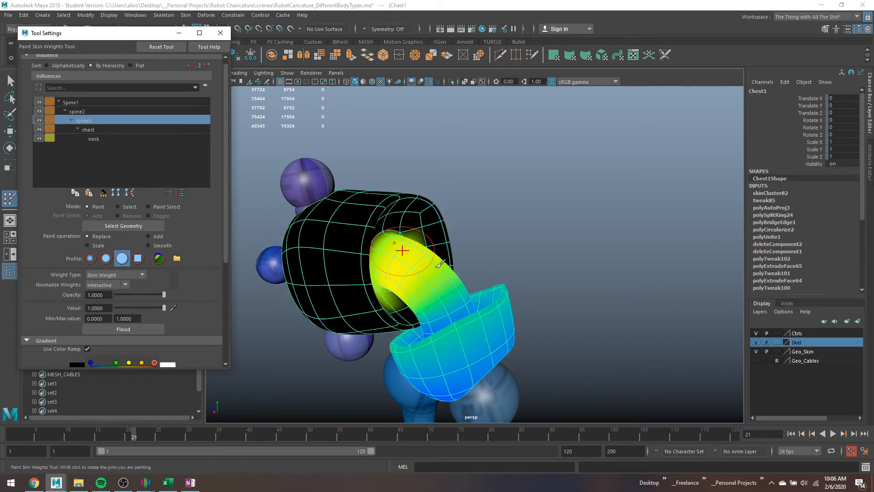
mouse_move(403, 255)
left_mouse_down("alt")
mouse_move(428, 283)
mouse_move(424, 278)
left_mouse_up("alt")
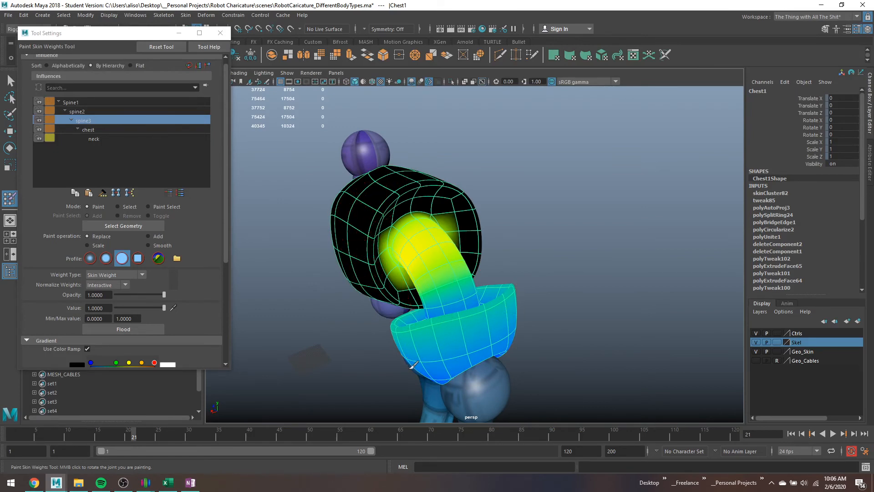
left_click_drag(413, 377, 482, 342, "alt")
middle_click_drag(482, 342, 542, 288, "alt")
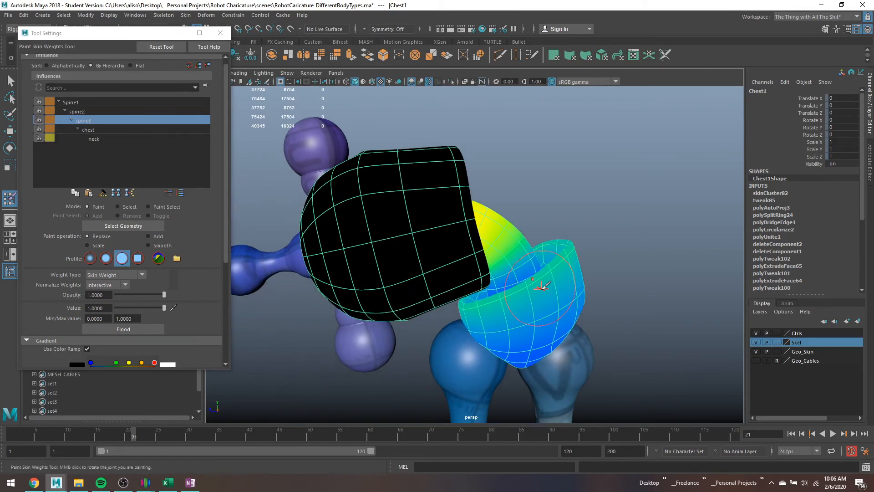
left_click(91, 112)
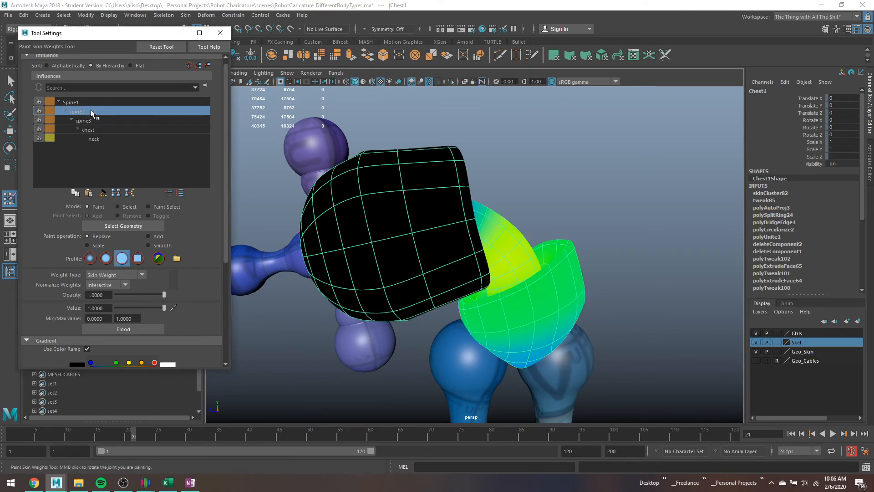
Step: Show Spine1's influence on Chest1 at frame 1, leave weight painting, and switch the mesh to vertex selection
left_click(86, 102)
left_click_drag(26, 433, 3, 436)
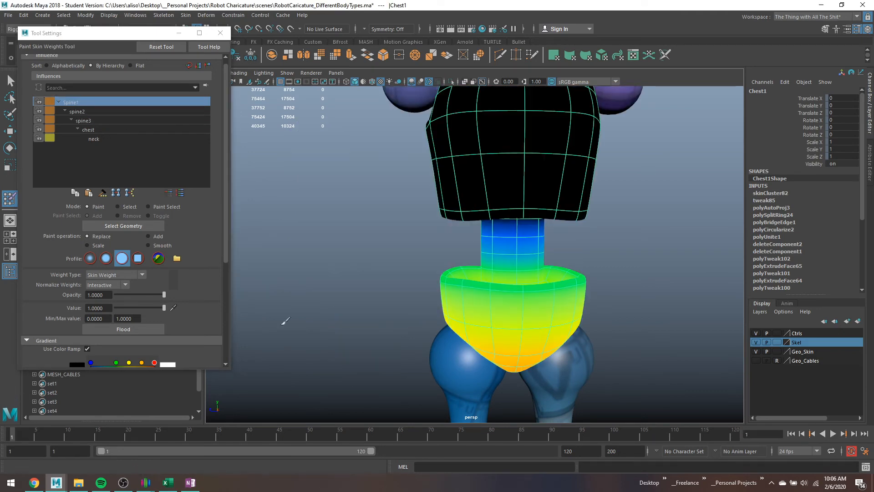
key("q")
right_click_drag(526, 232, 527, 255)
left_click_drag(527, 255, 491, 263, "alt")
mouse_move(392, 259)
left_mouse_down()
mouse_move(621, 327)
mouse_move(722, 387)
left_mouse_up()
mouse_move(536, 232)
right_mouse_down()
mouse_move(481, 214)
mouse_move(479, 232)
right_mouse_up()
left_click(221, 33)
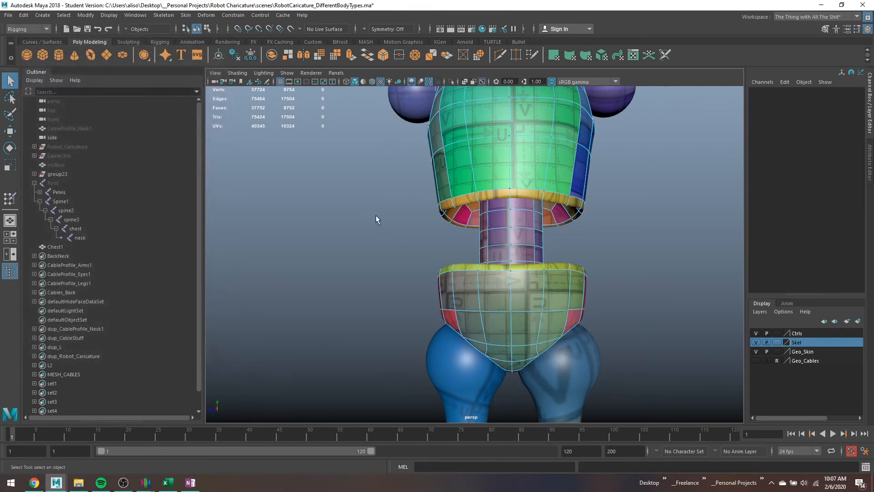
Step: Select all vertices of Chest1's lower bowl, excluding those of the waist tube
left_click_drag(390, 245, 592, 401)
left_click_drag(464, 234, 507, 251, "ctrl")
left_click_drag(507, 252, 496, 267, "alt")
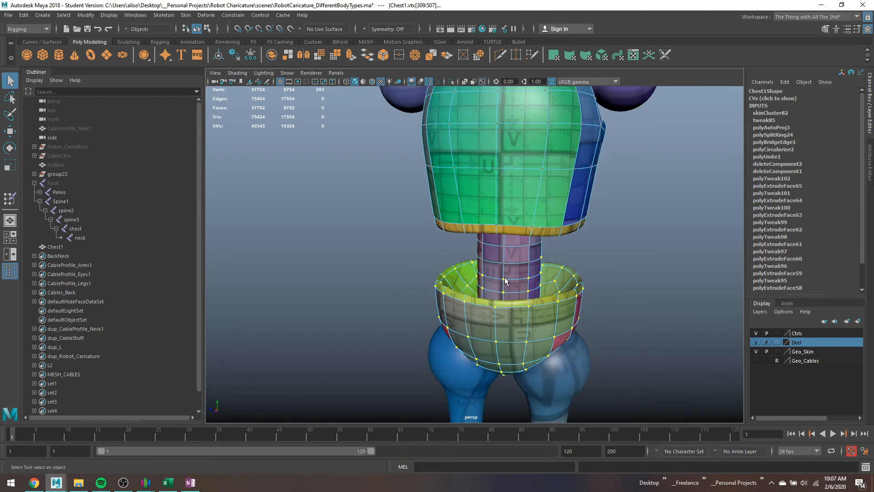
double_click(530, 278, "ctrl")
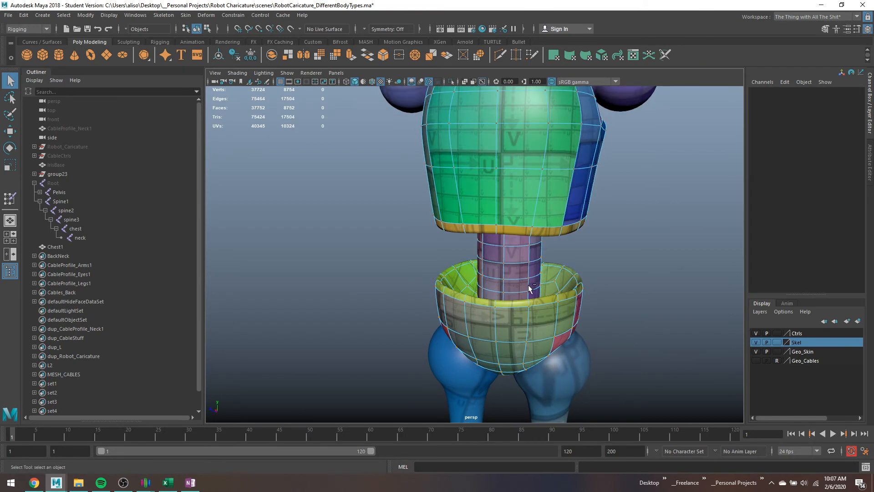
key("ctrl+z")
left_click(527, 278, "ctrl")
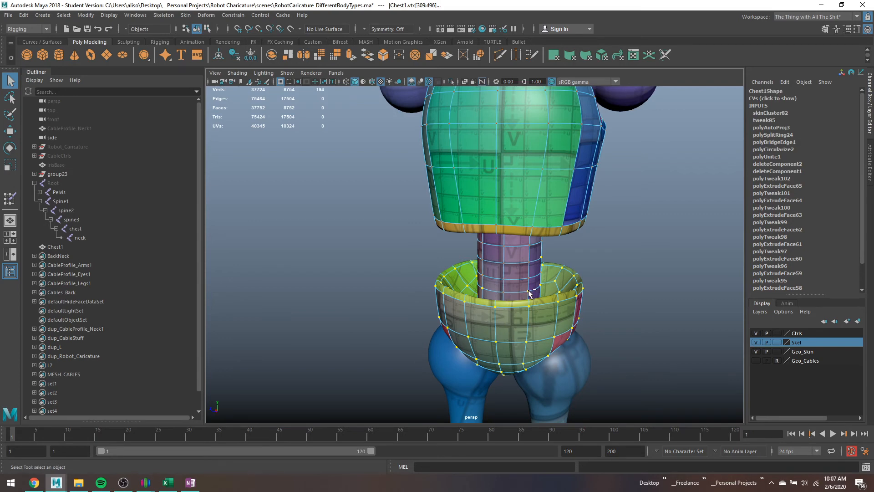
left_click_drag(538, 296, 517, 304, "alt")
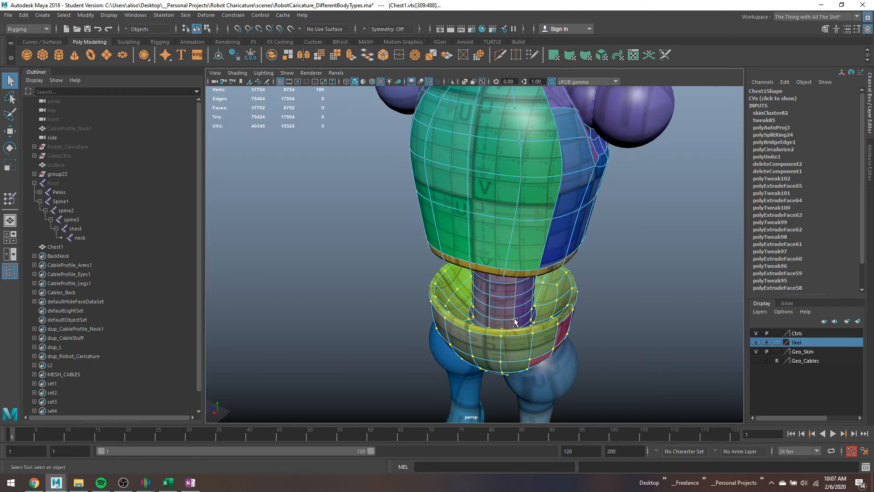
left_click(475, 320, "ctrl")
left_click_drag(482, 322, 504, 330, "alt")
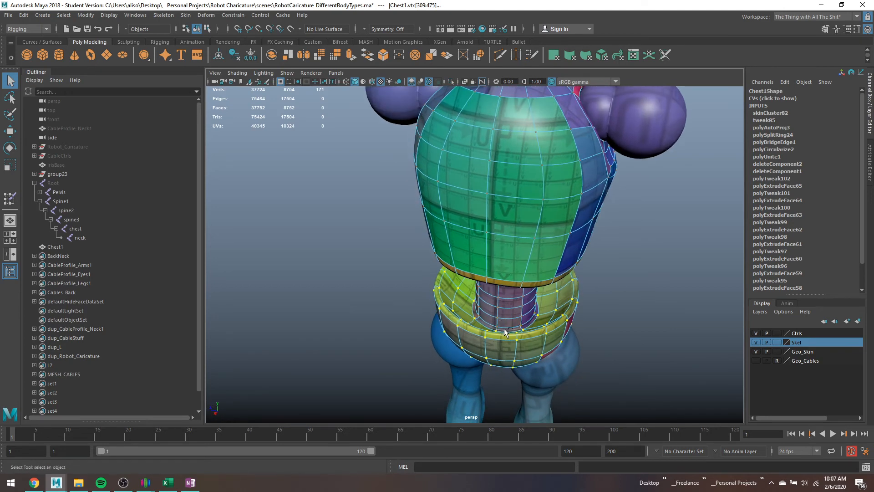
Step: Open the Component Editor and review the selected vertices' smooth skin weights
left_click(135, 17)
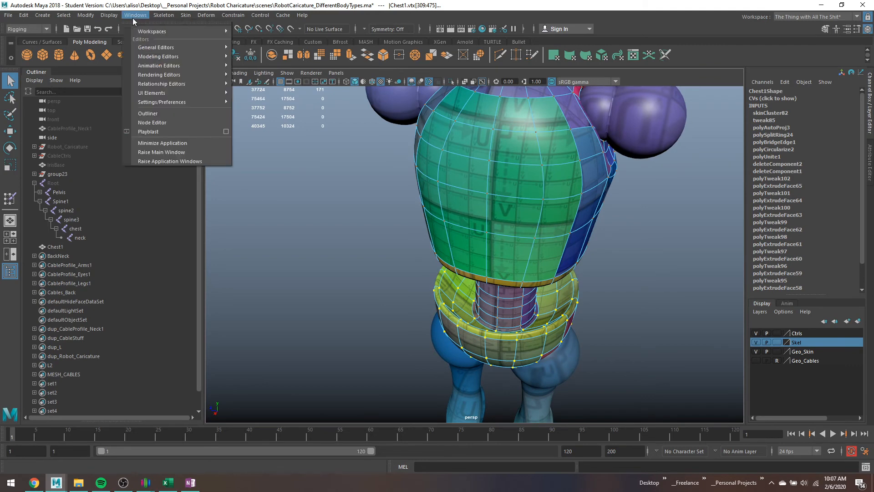
mouse_move(160, 48)
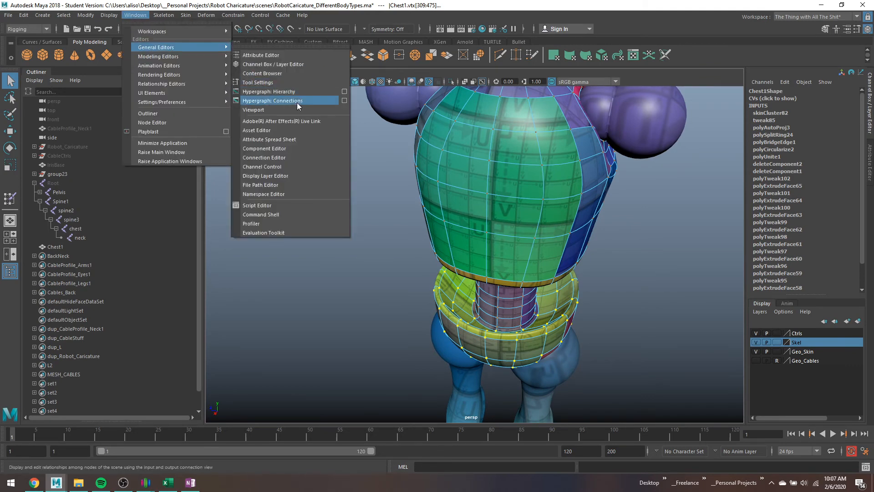
left_click(288, 149)
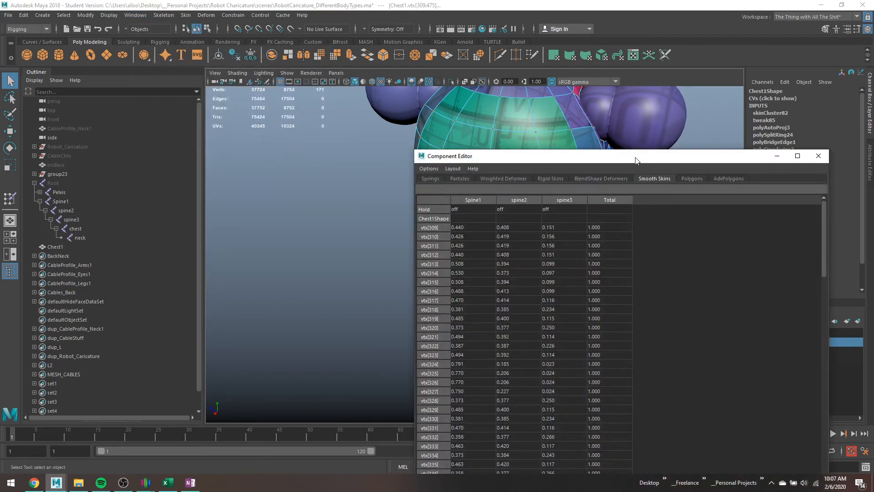
left_click_drag(636, 160, 254, 55)
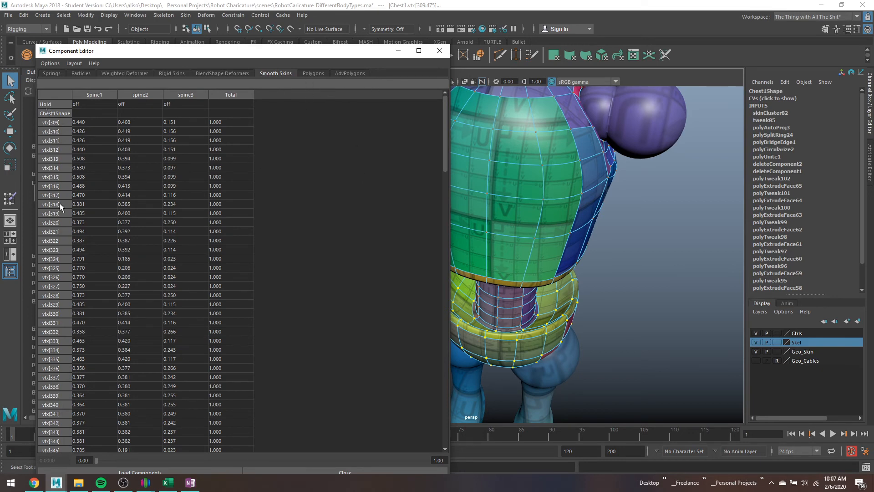
scroll(76, 199, "down", 20)
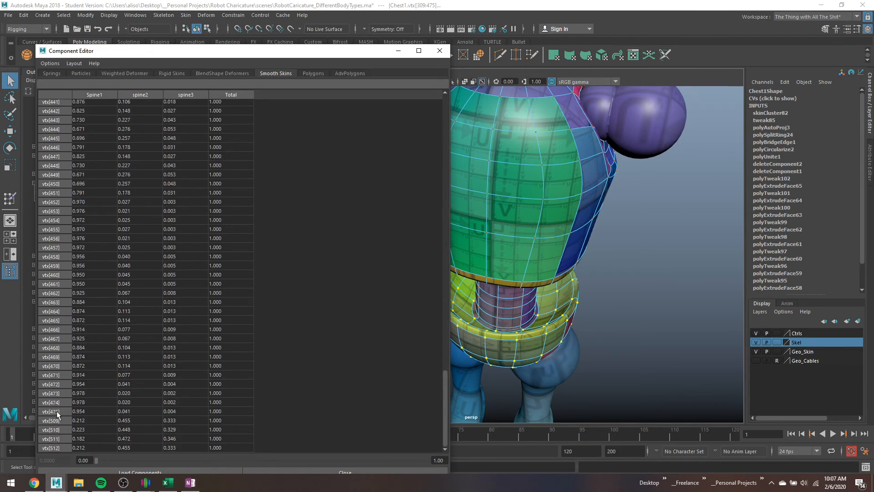
scroll(136, 270, "up", 20)
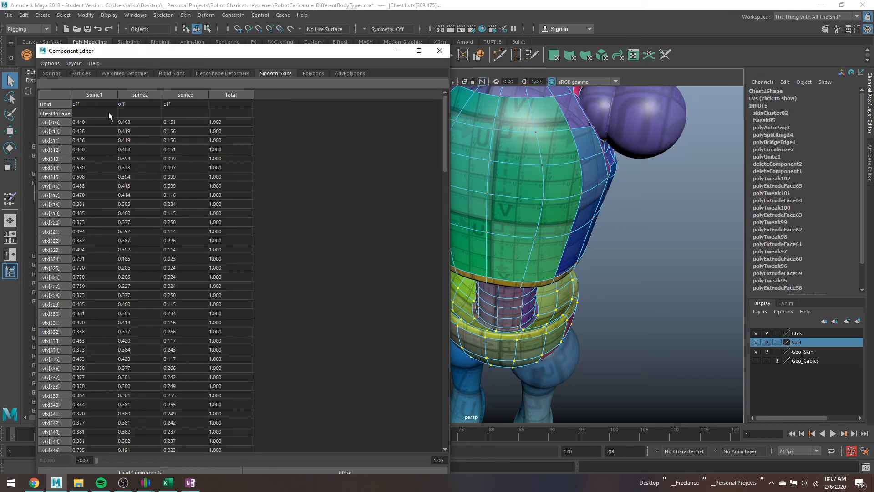
Step: Set the Spine1 weight to 1 for all selected bowl vertices and minimize the Component Editor
left_click(97, 122)
scroll(97, 148, "down", 20)
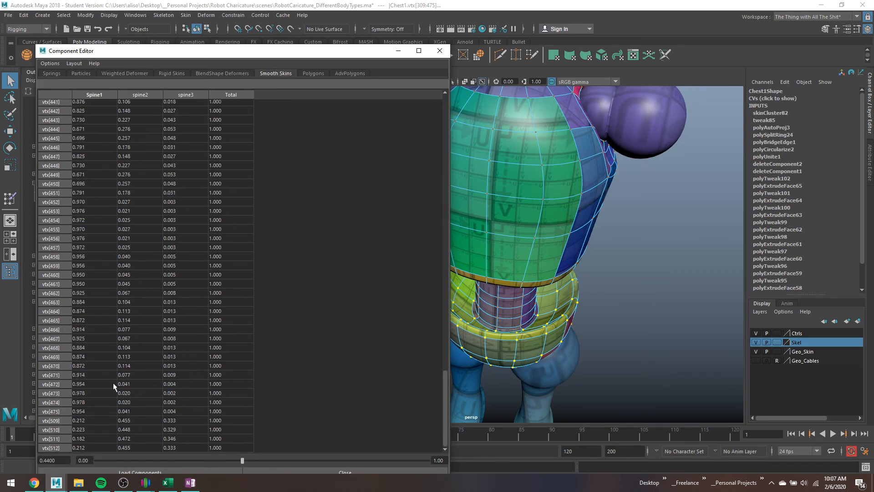
left_click(106, 448, "shift")
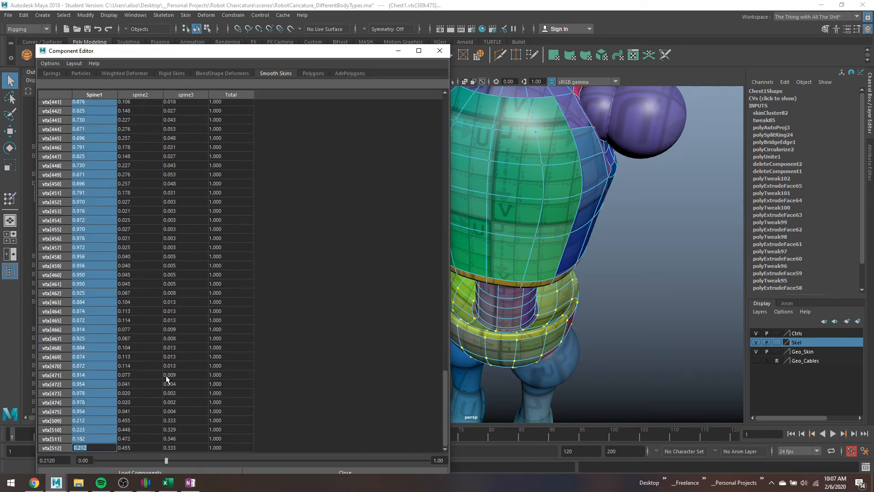
type("1")
key("Return")
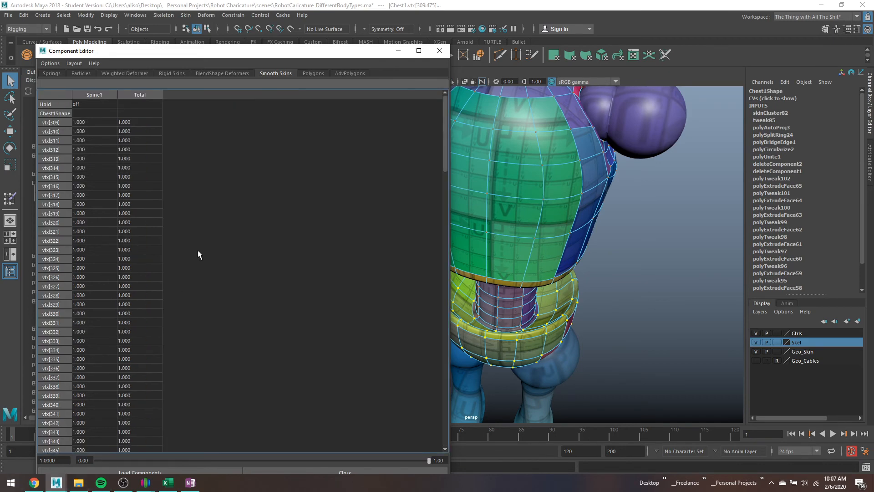
left_click_drag(593, 321, 572, 264, "alt")
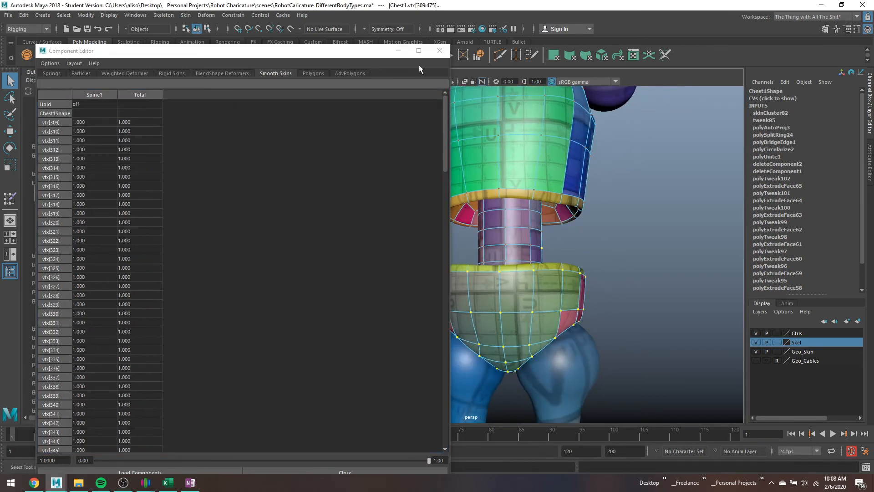
left_click(398, 53)
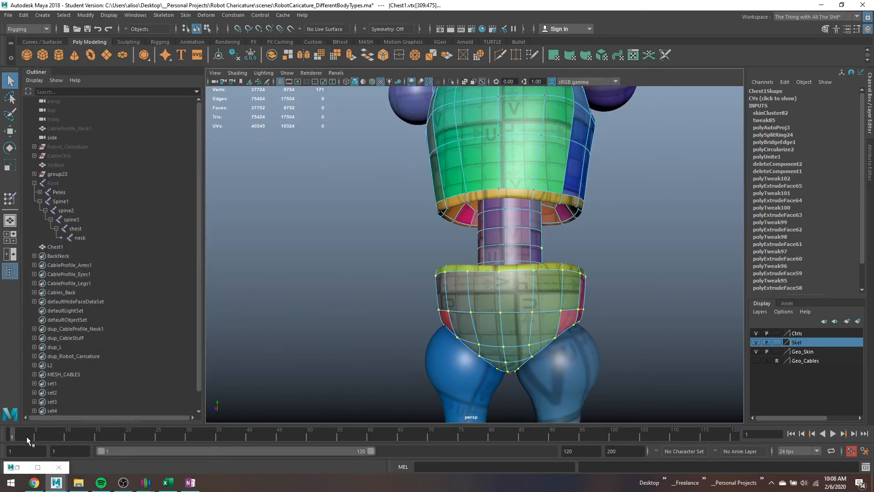
Step: Scrub to frame 18 to examine the bowl and waist bend, and return to frame 1
left_click_drag(27, 437, 99, 446)
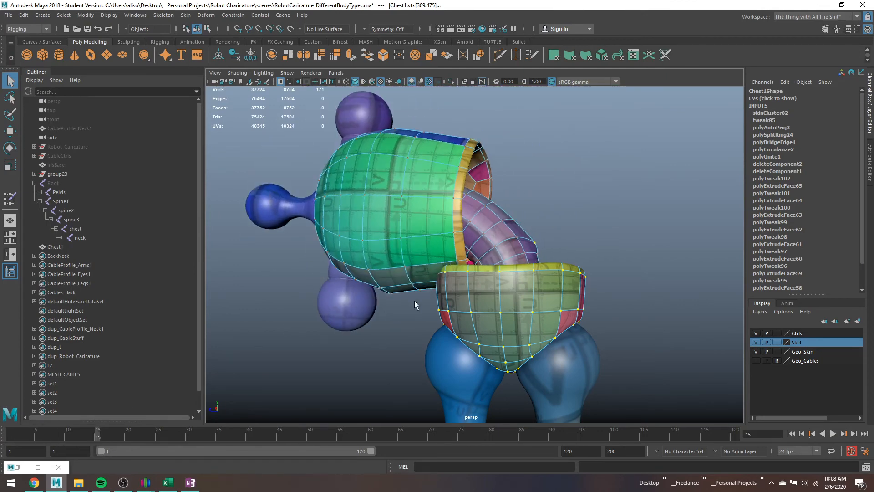
left_click_drag(43, 429, 116, 437)
left_click_drag(405, 326, 484, 314, "alt")
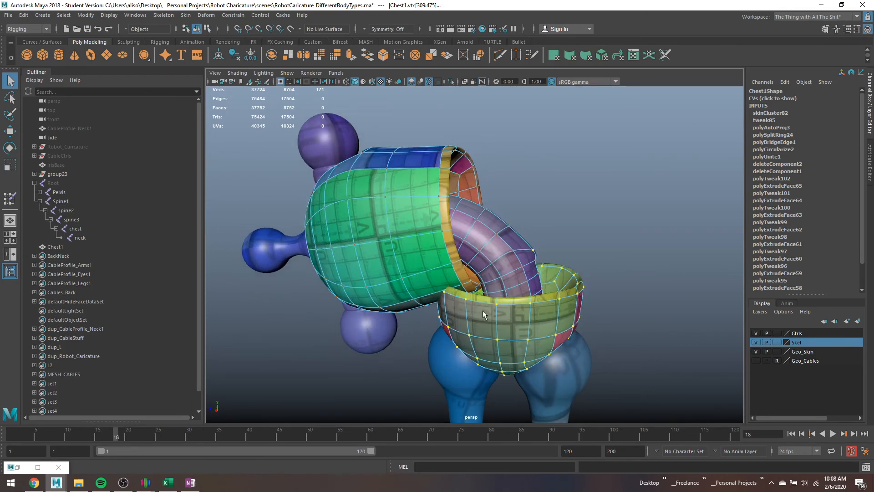
left_click_drag(105, 433, 2, 388)
left_click_drag(498, 301, 541, 274, "alt")
middle_click_drag(558, 324, 455, 292, "alt")
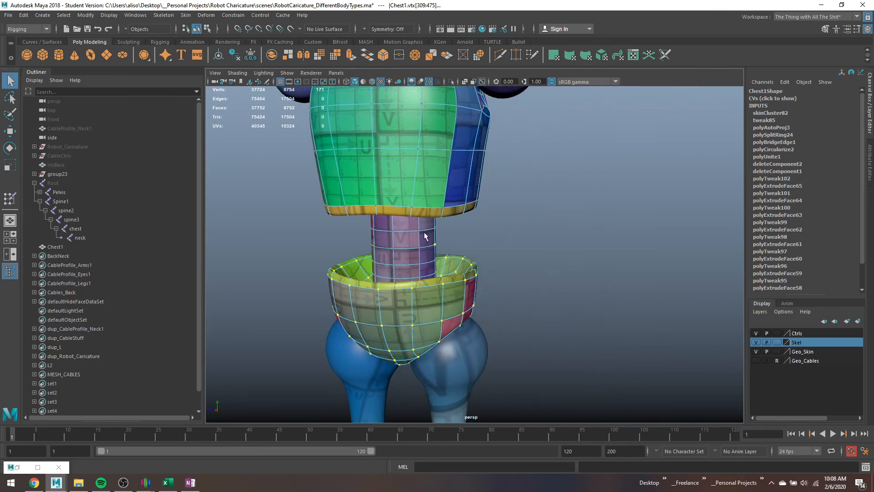
Step: Set up Paint Skin Weights on Chest1 for Spine1 with the Smooth operation, soft brush profile and an upper radius of 5.9633
mouse_move(424, 232)
right_mouse_down()
mouse_move(386, 219)
mouse_move(411, 230)
mouse_move(435, 215)
mouse_move(402, 227)
right_mouse_up()
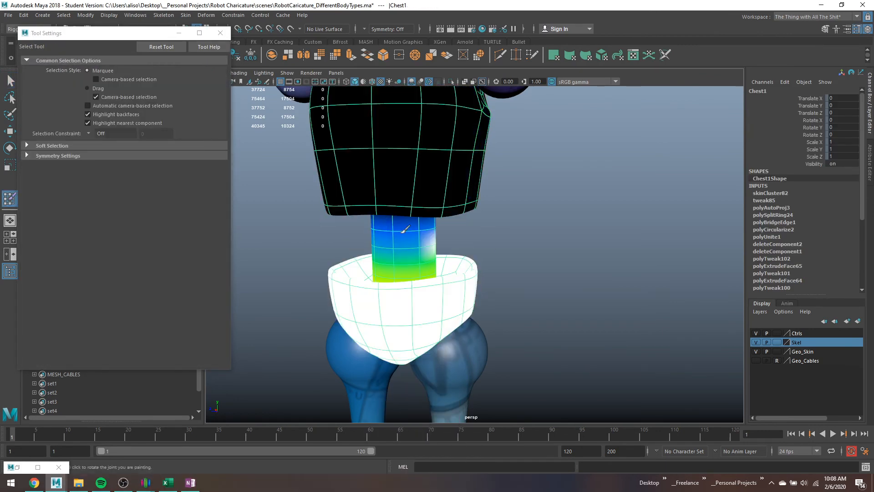
mouse_move(427, 255)
left_mouse_down("alt")
mouse_move(400, 262)
mouse_move(396, 278)
left_mouse_up("alt")
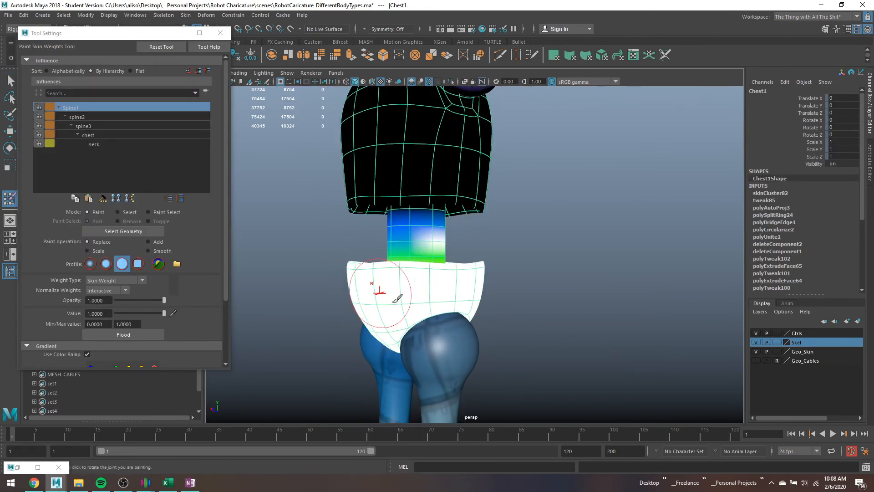
left_click_drag(452, 273, 417, 263, "alt")
scroll(455, 256, "up", 5)
mouse_move(473, 252)
left_mouse_down("alt")
mouse_move(429, 248)
mouse_move(541, 228)
left_mouse_up("alt")
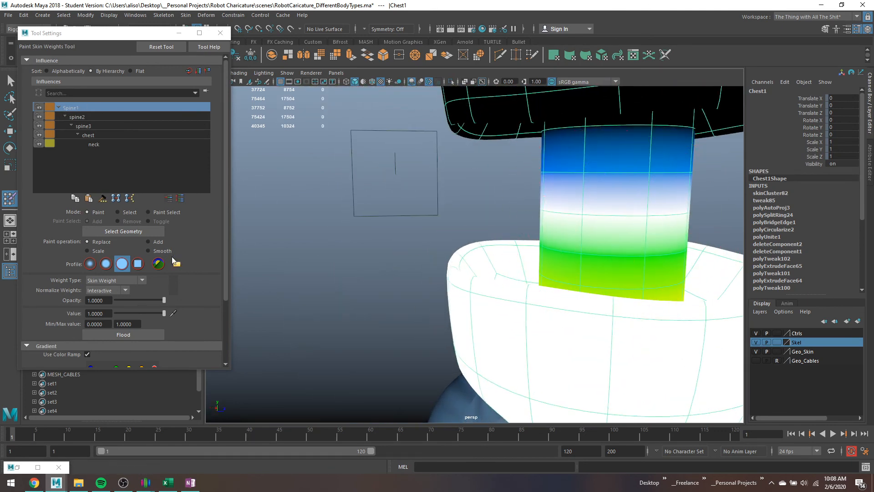
left_click(149, 251)
left_click(108, 266)
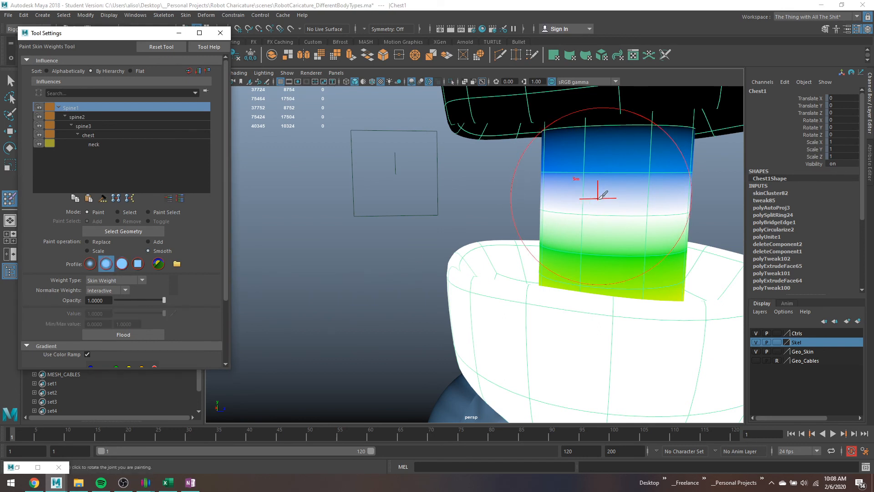
scroll(64, 302, "down", 3)
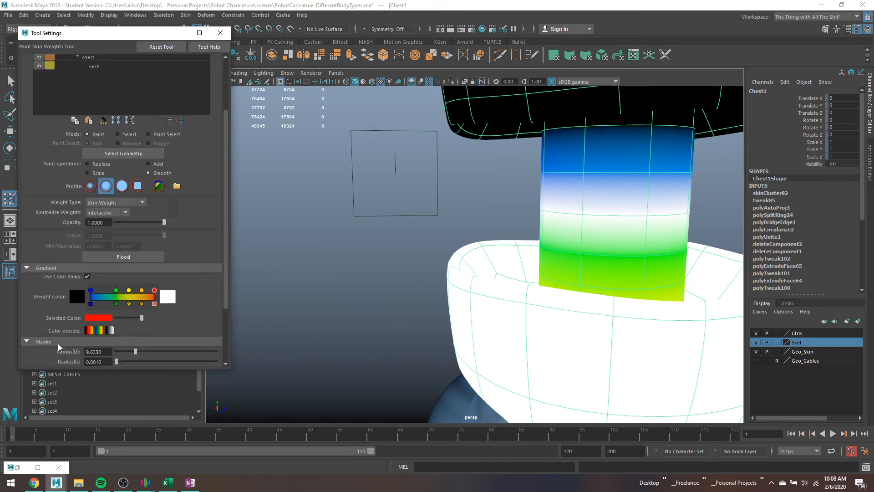
left_click_drag(129, 351, 128, 352)
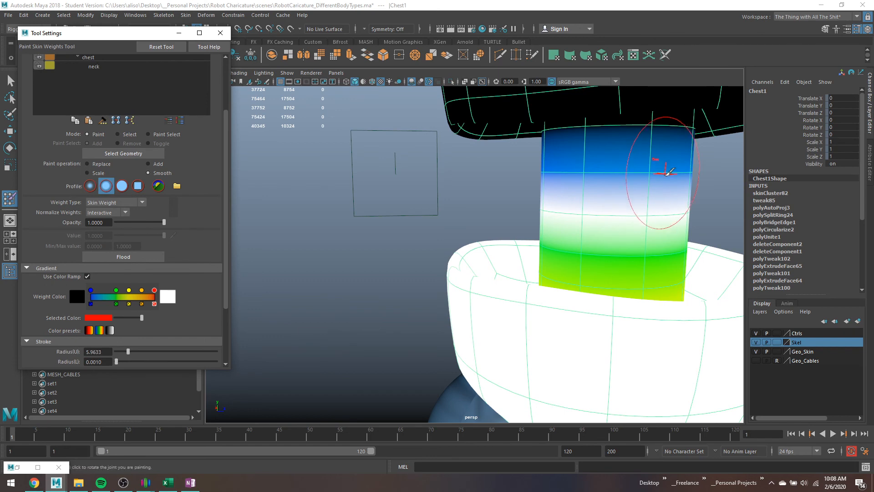
Step: Smooth Spine1's weights around the waist tube so they blend evenly up from the bowl
mouse_move(663, 171)
left_mouse_down()
mouse_move(654, 221)
mouse_move(566, 238)
mouse_move(688, 223)
mouse_move(543, 233)
mouse_move(634, 232)
left_mouse_up()
mouse_move(515, 216)
left_mouse_down()
mouse_move(482, 209)
mouse_move(609, 228)
left_mouse_up()
middle_click_drag(609, 228, 531, 141, "alt")
scroll(531, 140, "down", 3)
mouse_move(478, 233)
left_mouse_down()
mouse_move(466, 218)
mouse_move(449, 236)
mouse_move(540, 233)
mouse_move(487, 182)
left_mouse_up()
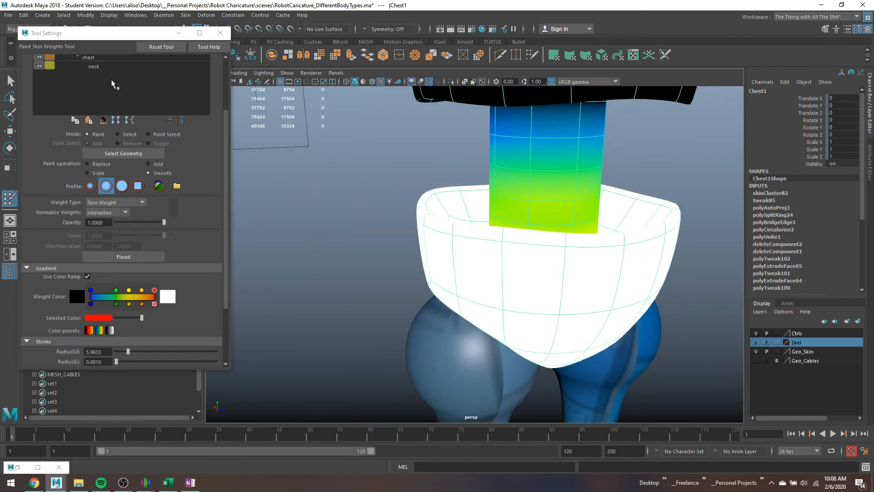
Step: Play the animation to frame 22, leave weight painting, and examine the waist bend in the shaded view
key("alt+v")
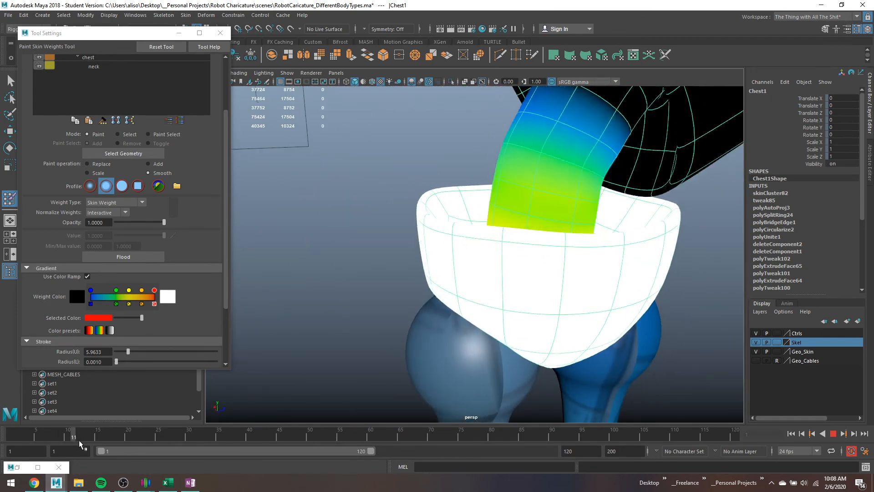
key("alt+v")
mouse_move(531, 263)
left_mouse_down("alt")
mouse_move(552, 221)
mouse_move(468, 201)
mouse_move(499, 193)
mouse_move(465, 188)
left_mouse_up("alt")
key("q")
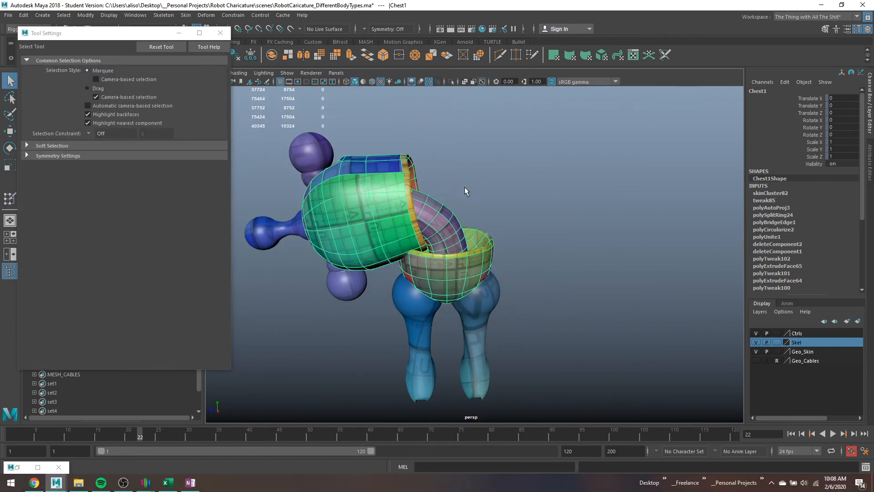
scroll(466, 205, "up", 5)
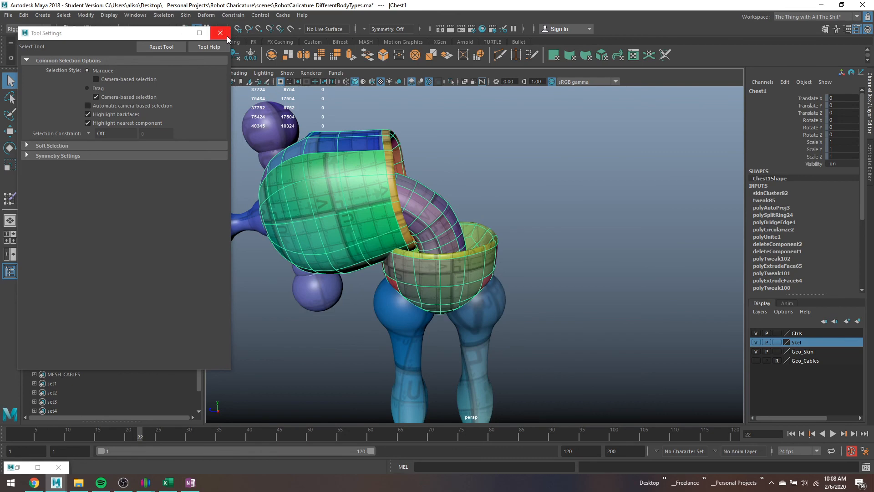
left_click(227, 36)
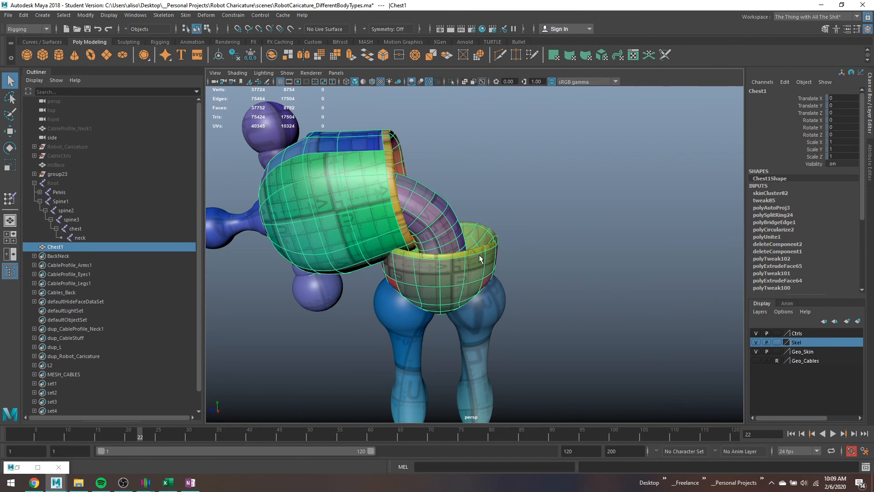
Step: Try rotating the Leg_Top2 mesh to about -45 degrees in X, and undo the rotation
left_click_drag(479, 256, 451, 307, "alt")
left_click(405, 256)
key("e")
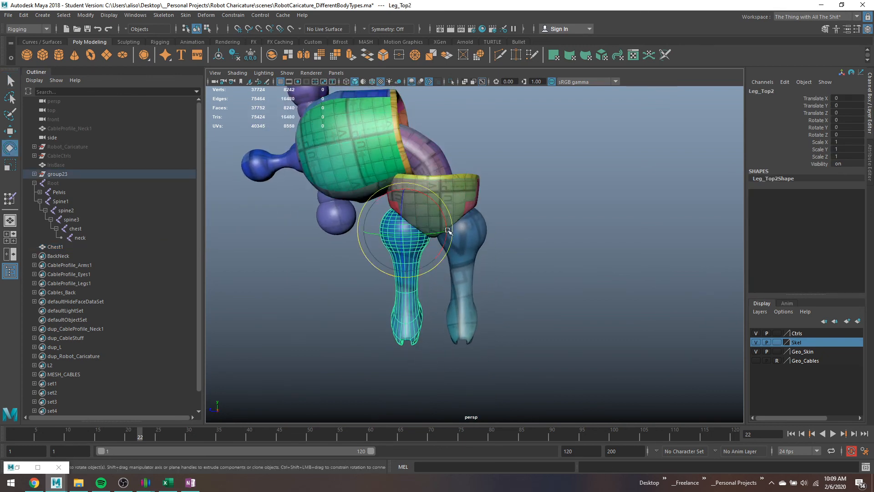
left_click_drag(454, 237, 476, 268)
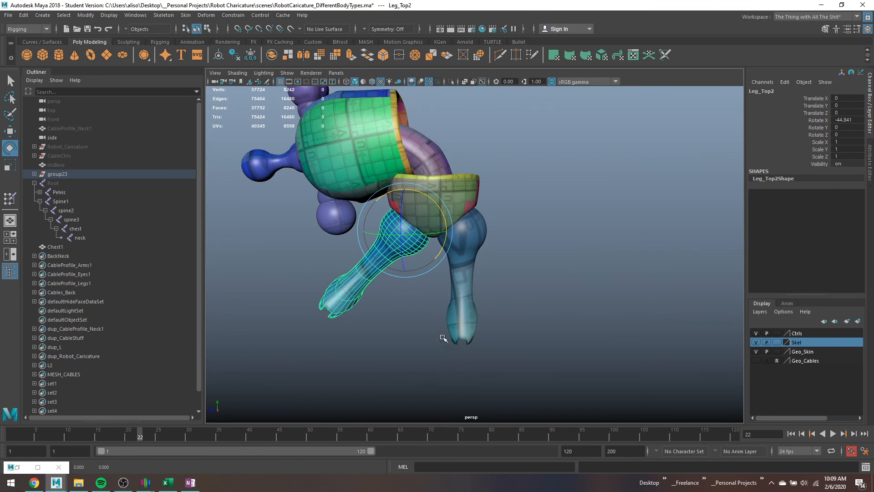
key("ctrl+z")
key("q")
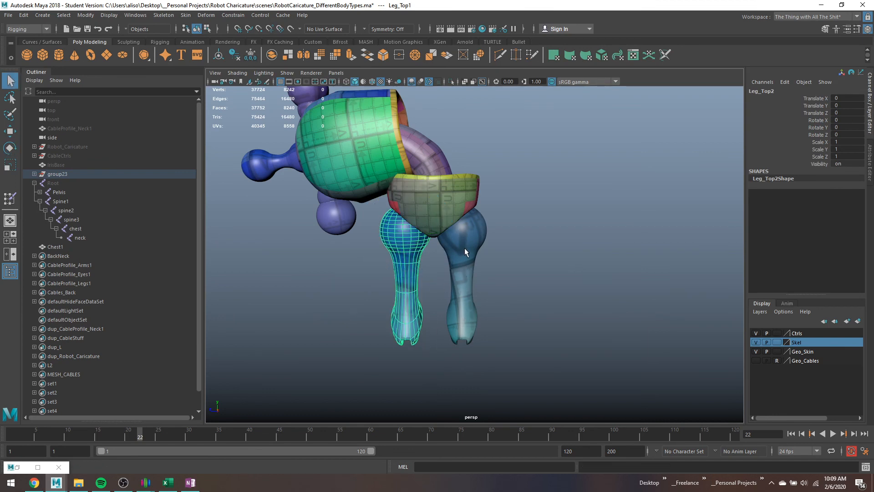
Step: Try selecting the vertices of Leg_Top1 below its ball joint, and return the mesh to object selection
left_click(465, 247)
right_click_drag(465, 248, 440, 236)
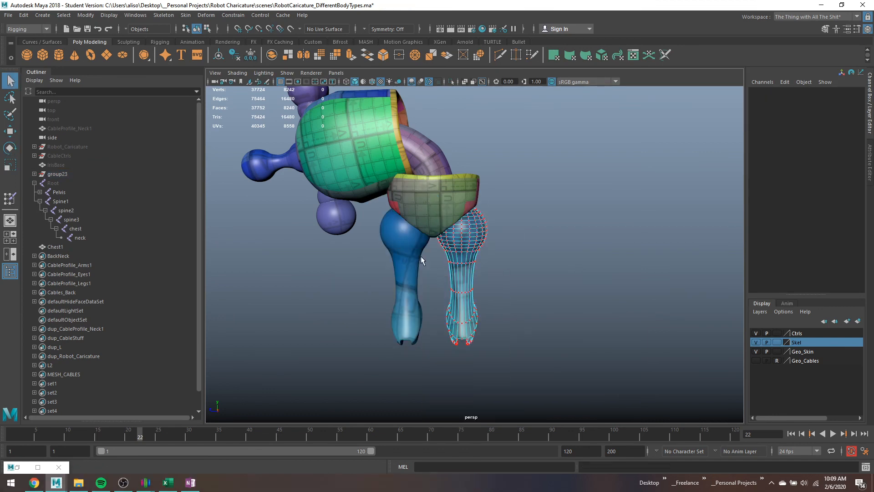
left_click_drag(440, 259, 573, 420)
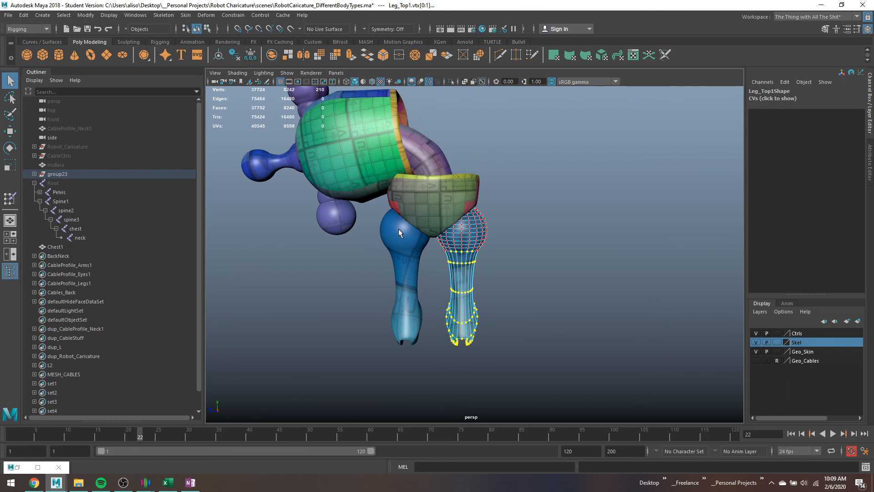
right_click_drag(463, 229, 483, 206)
right_click_drag(485, 207, 485, 207)
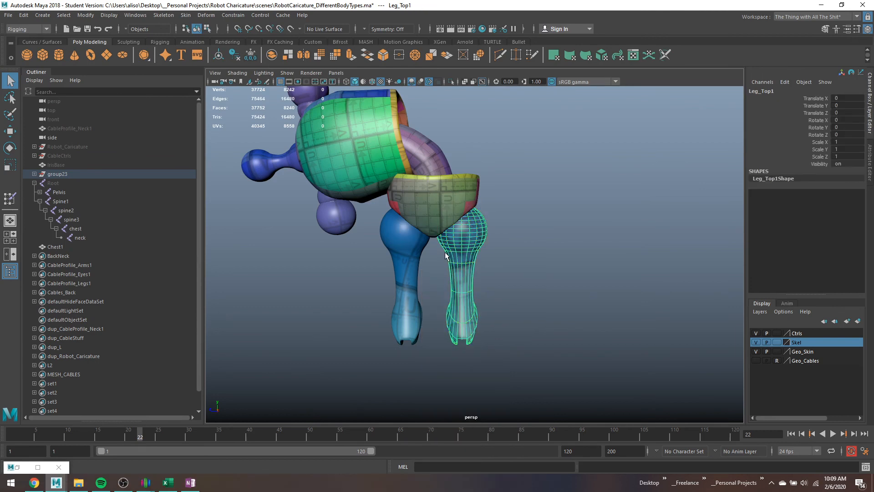
Step: Select the Chest1 mesh and examine its bent waist tube and the lower bowl's fit over the legs
left_click_drag(457, 236, 473, 305, "alt")
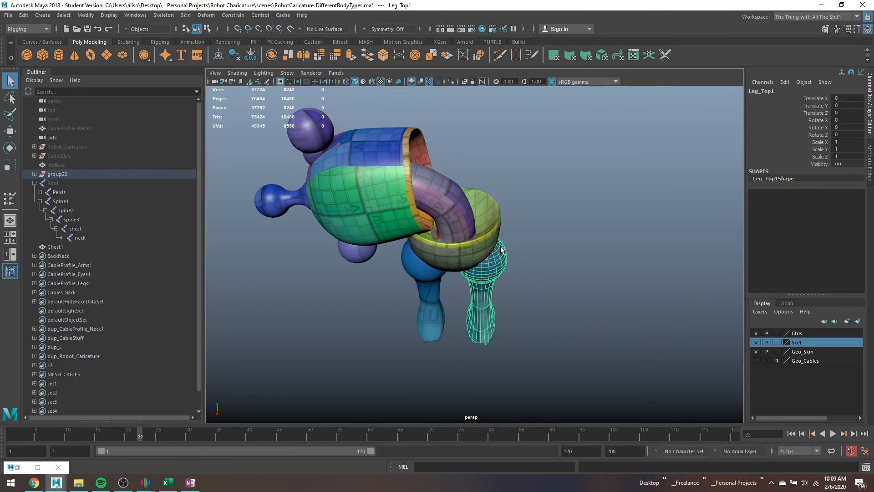
left_click_drag(501, 251, 503, 226, "alt")
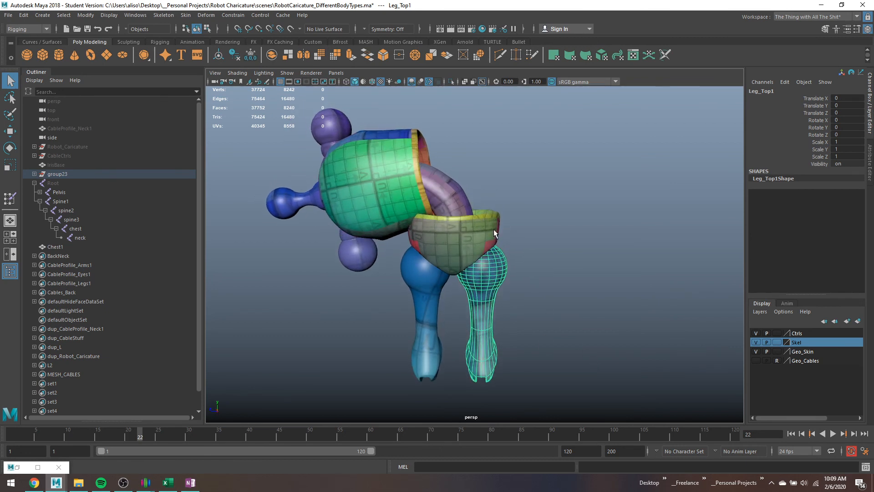
left_click(493, 229)
key("f")
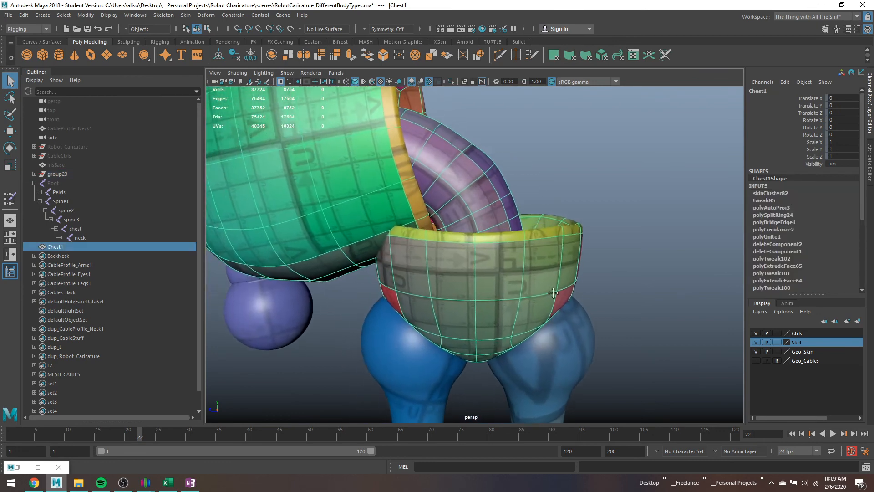
scroll(553, 293, "down", 3)
left_click_drag(532, 291, 476, 224, "alt")
scroll(531, 290, "down", 4)
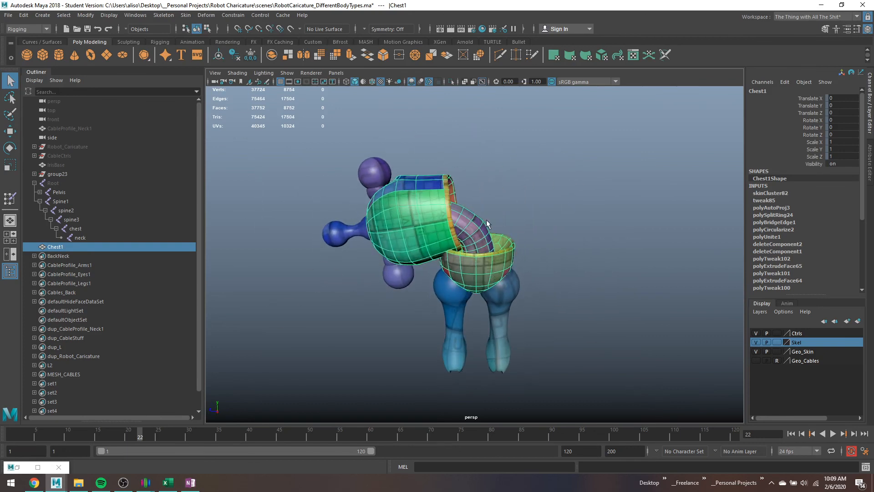